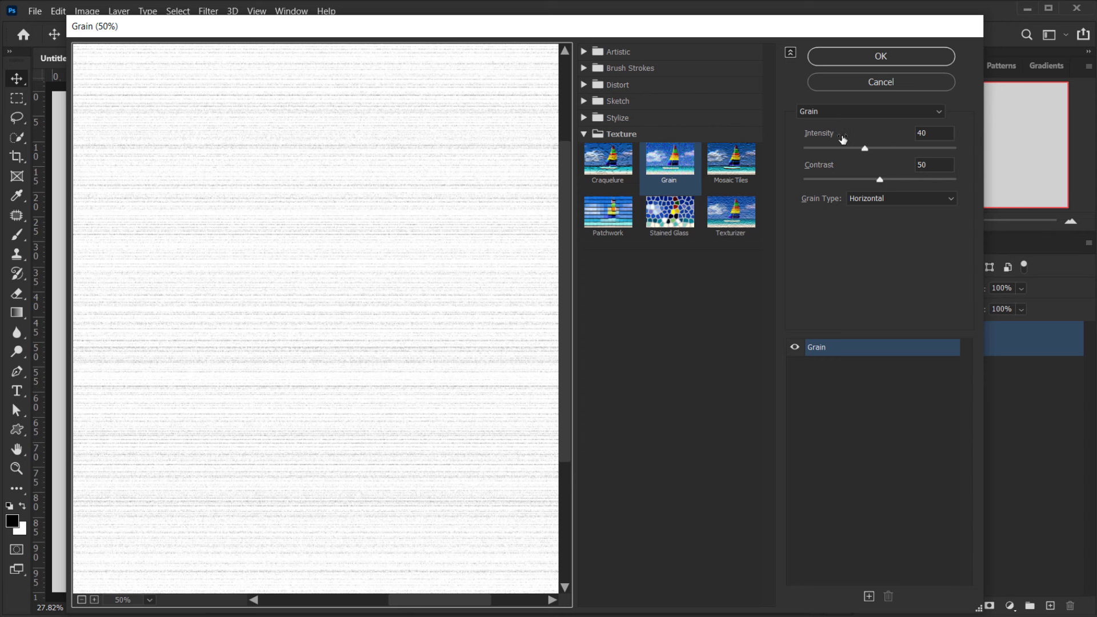
# Set the horizontal grain's intensity to 60 and its contrast to 46.
pyautogui.moveTo(865, 150); pyautogui.dragTo(895, 150)
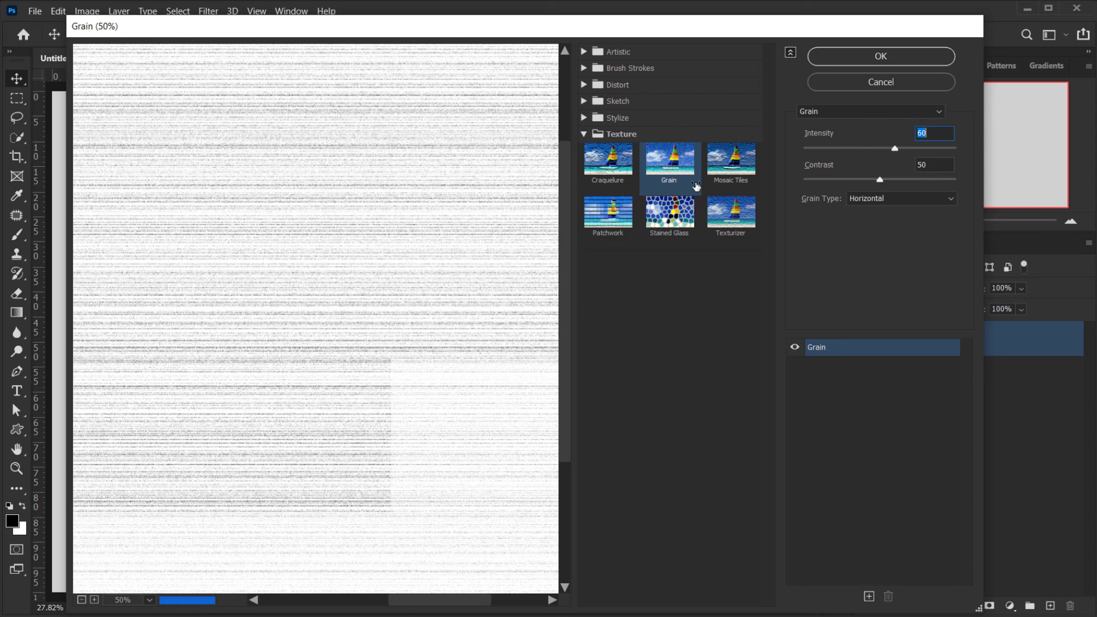
pyautogui.moveTo(431, 235); pyautogui.dragTo(350, 240)
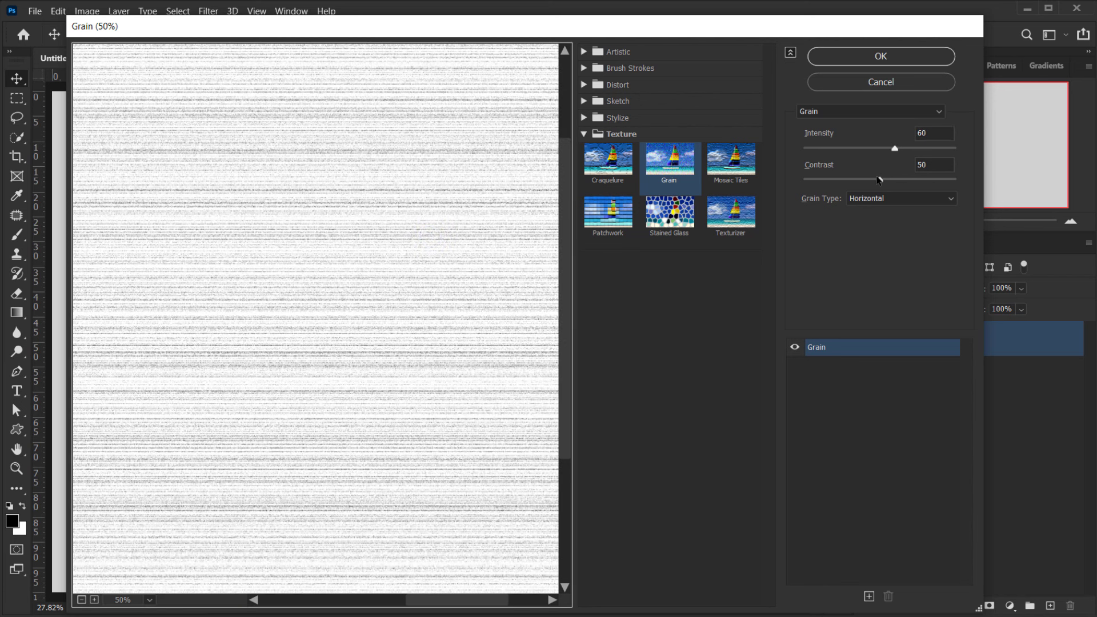
pyautogui.moveTo(878, 179); pyautogui.dragTo(873, 181)
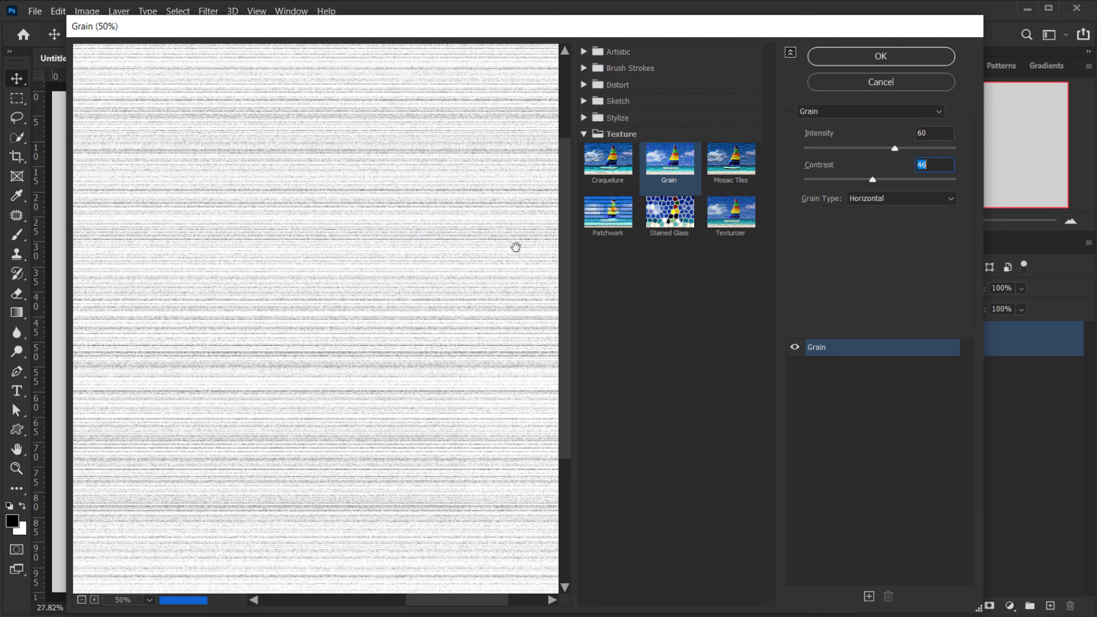
pyautogui.moveTo(413, 234); pyautogui.dragTo(240, 262)
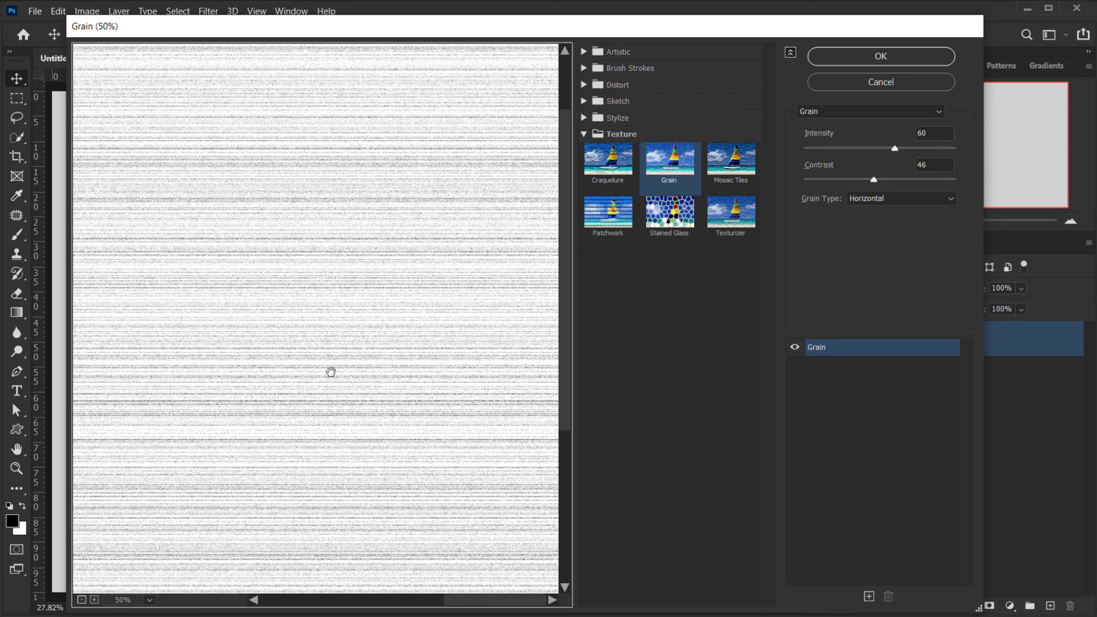
pyautogui.moveTo(331, 372); pyautogui.dragTo(257, 301)
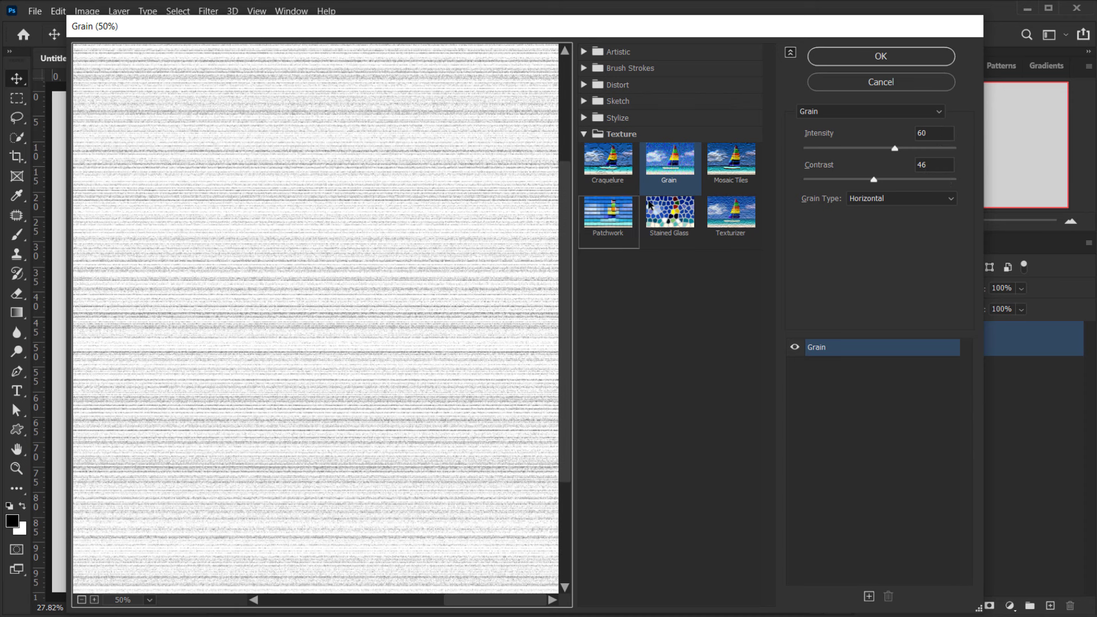
pyautogui.moveTo(324, 309); pyautogui.dragTo(266, 228)
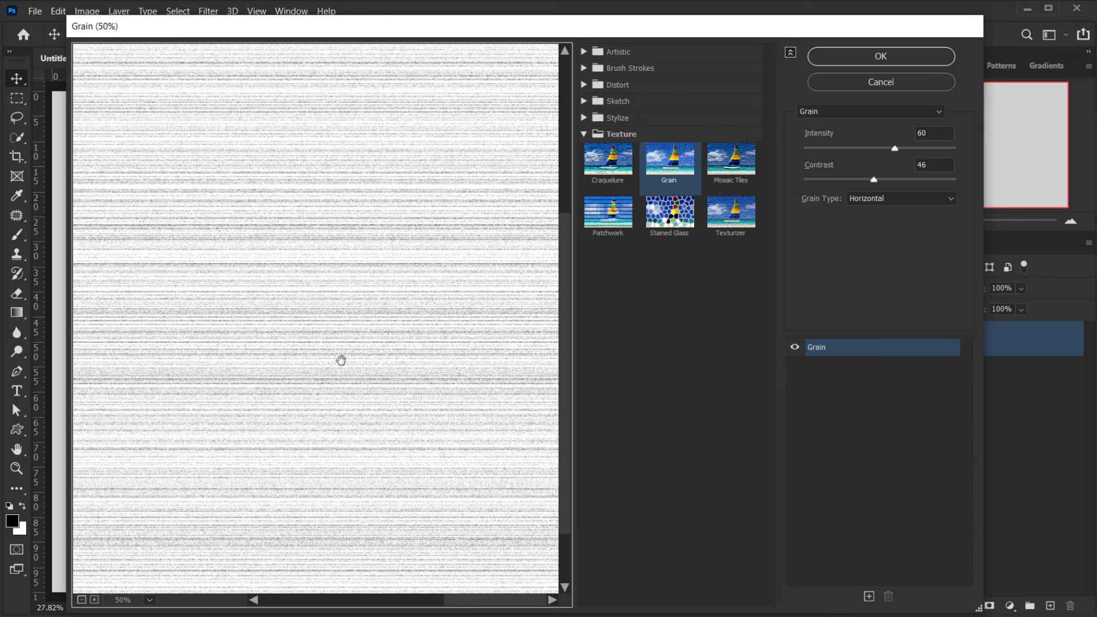
pyautogui.moveTo(321, 341); pyautogui.dragTo(311, 296)
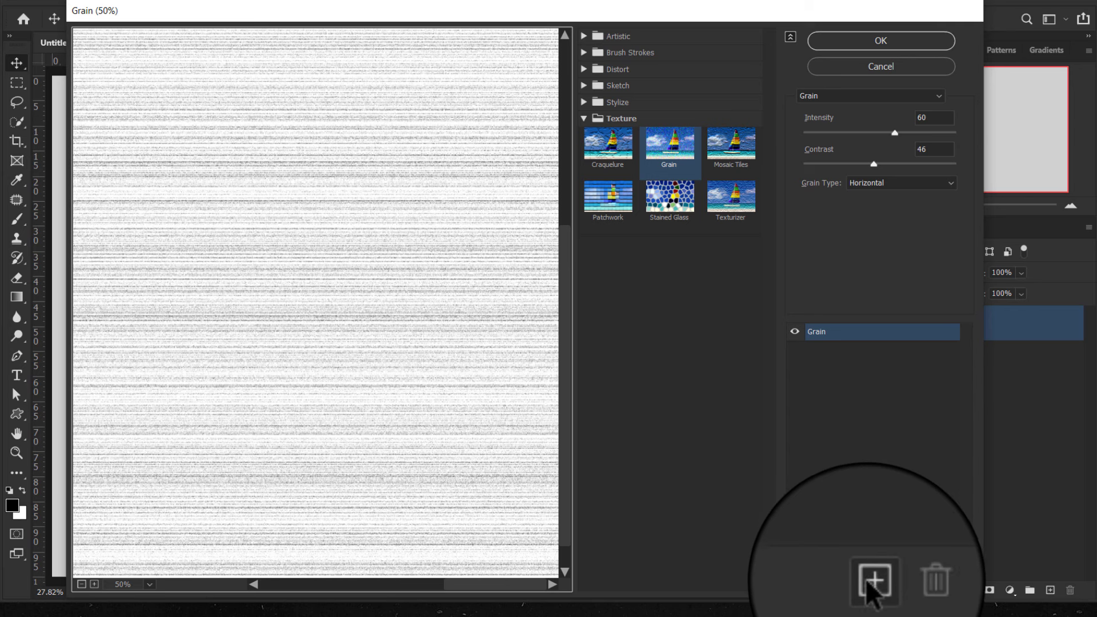
# Add a second Grain effect above the first and set its grain type to Regular.
pyautogui.click(869, 580)
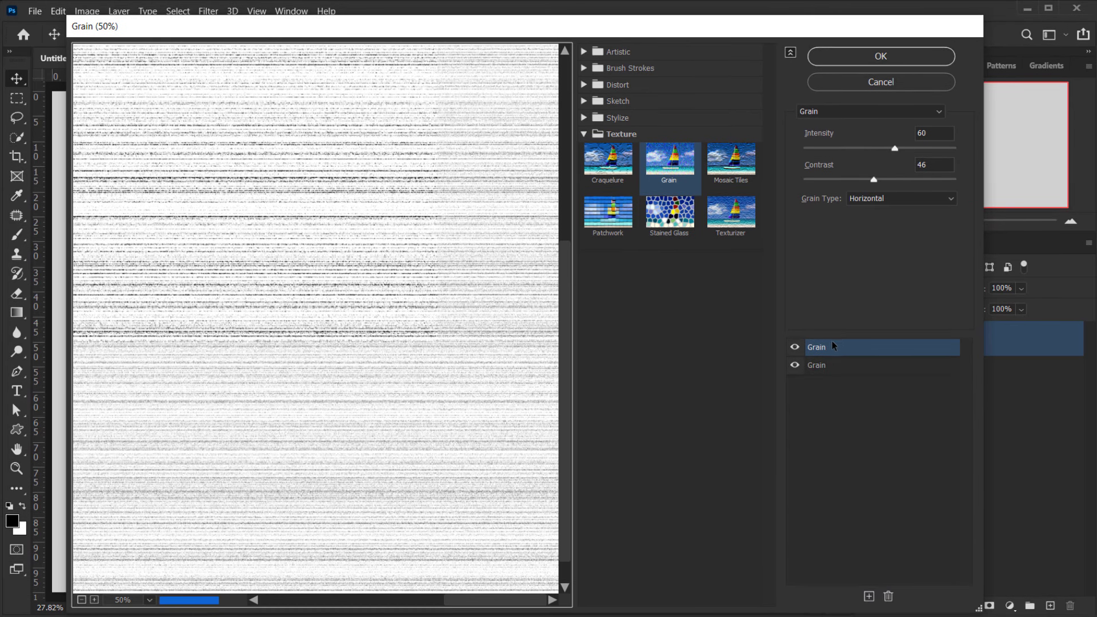
pyautogui.moveTo(473, 366); pyautogui.dragTo(331, 376)
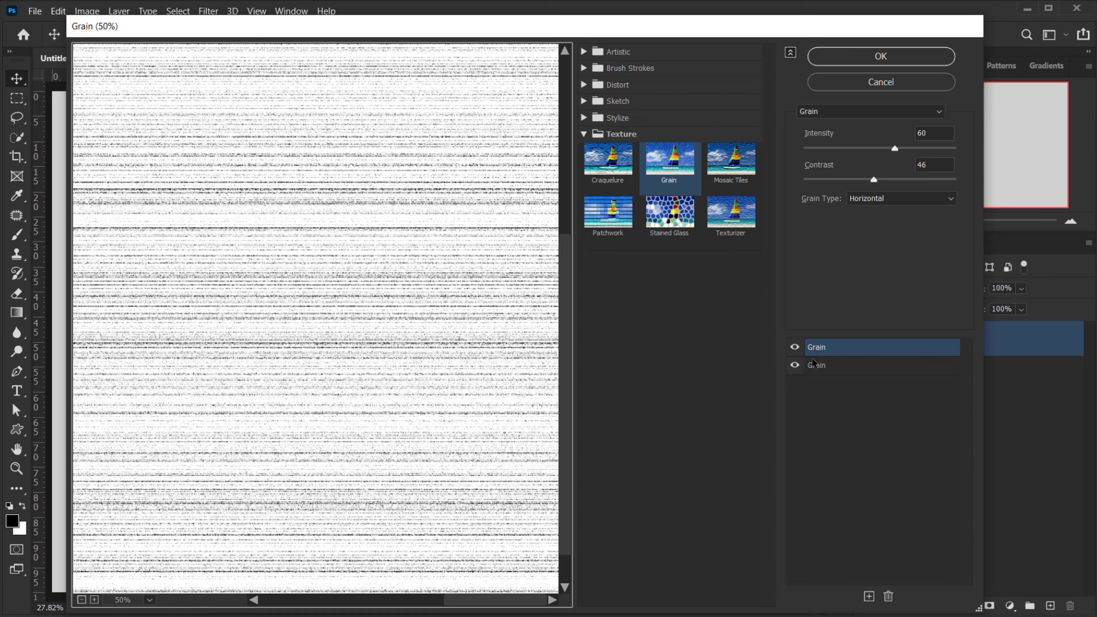
pyautogui.click(870, 199)
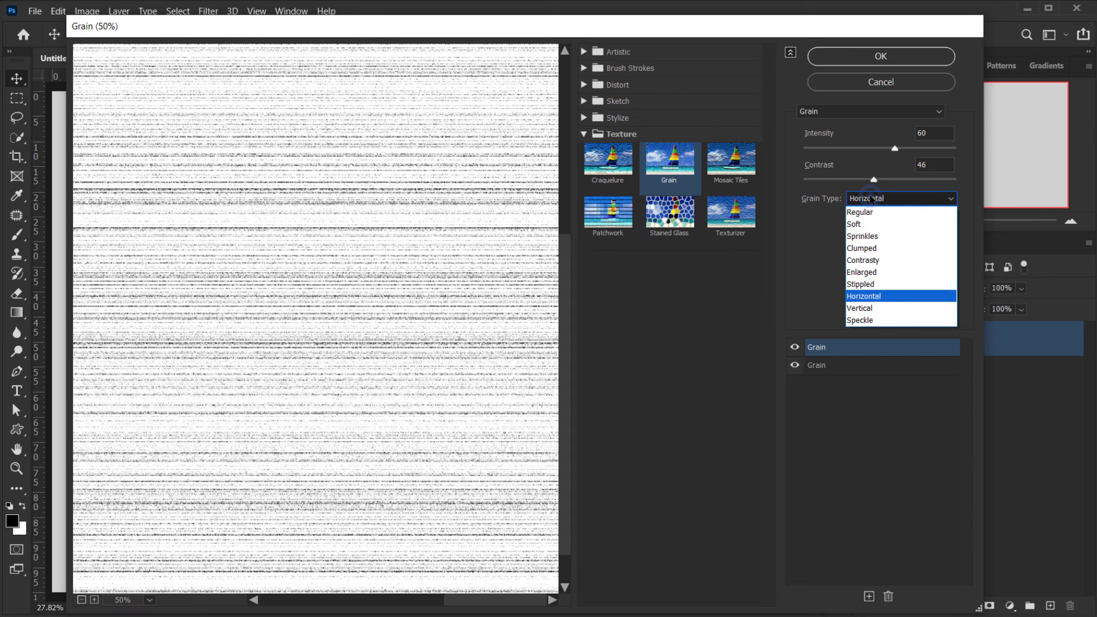
pyautogui.click(863, 212)
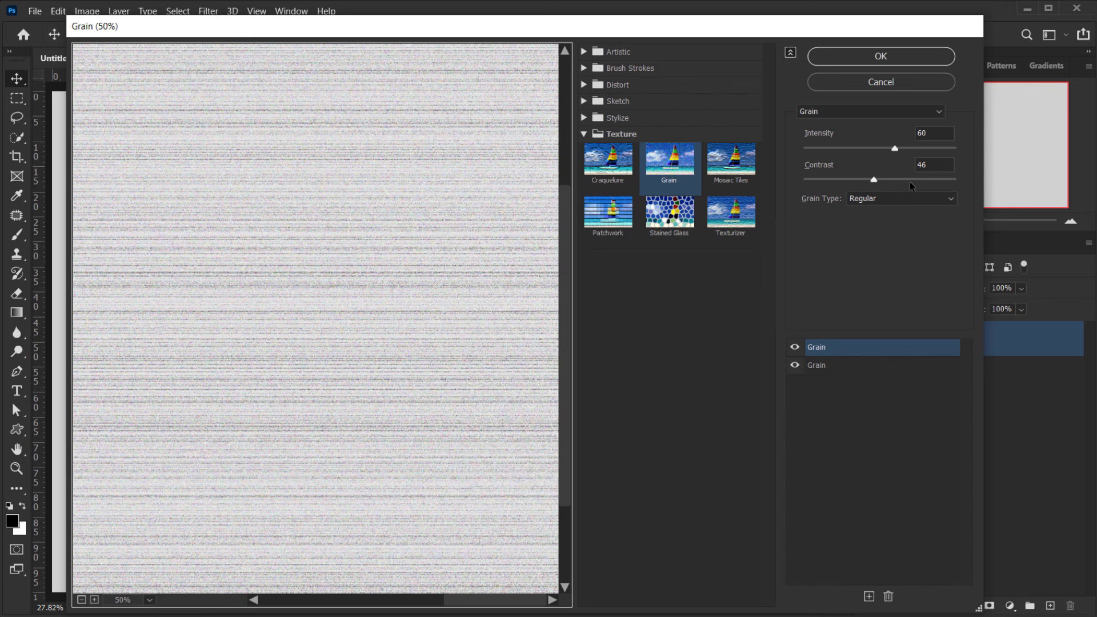
# Set the second grain's intensity to 75 and contrast to 63, and apply both grain effects to the BG layer.
pyautogui.moveTo(895, 148); pyautogui.dragTo(920, 150)
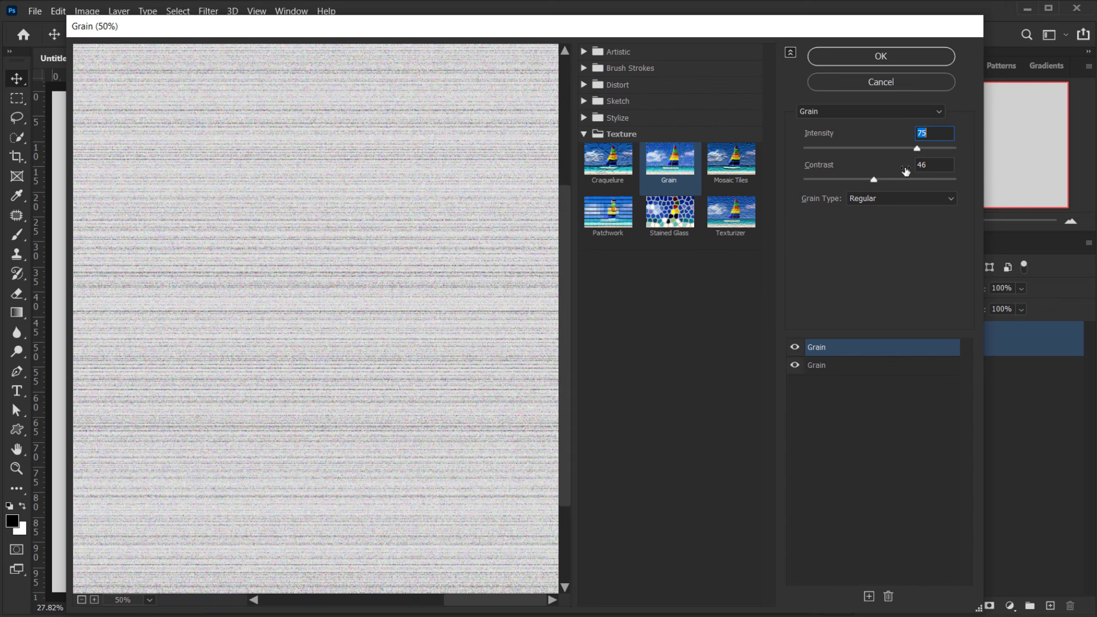
pyautogui.moveTo(874, 181); pyautogui.dragTo(898, 181)
pyautogui.moveTo(455, 365)
pyautogui.mouseDown()
pyautogui.moveTo(328, 215)
pyautogui.moveTo(316, 171)
pyautogui.moveTo(303, 488)
pyautogui.mouseUp()
pyautogui.moveTo(346, 252)
pyautogui.mouseDown()
pyautogui.moveTo(354, 311)
pyautogui.moveTo(364, 301)
pyautogui.mouseUp()
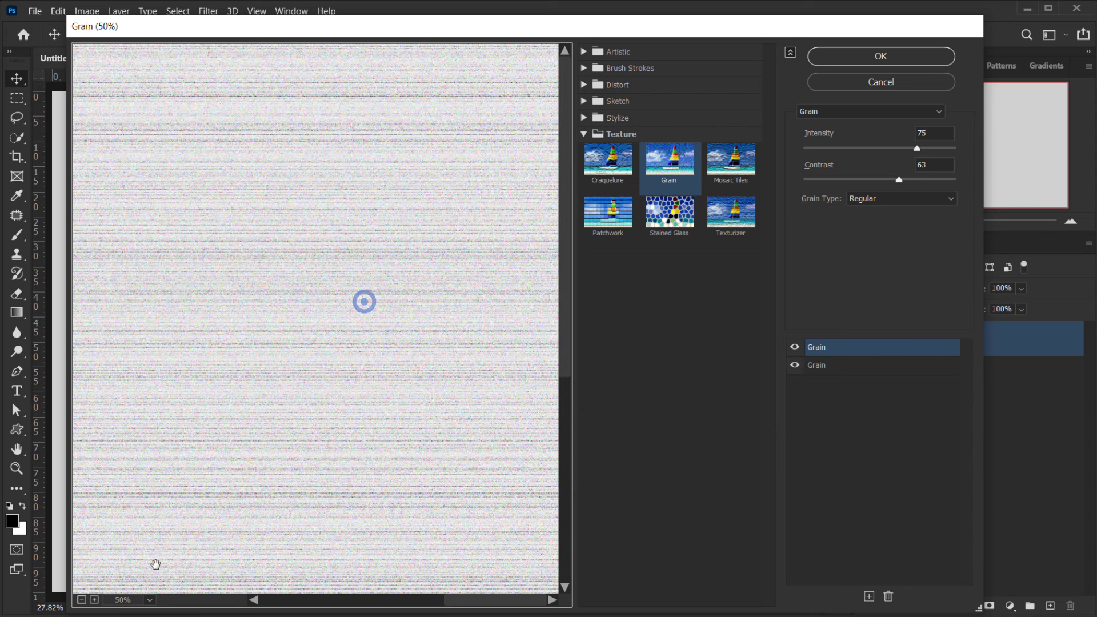
pyautogui.click(82, 600)
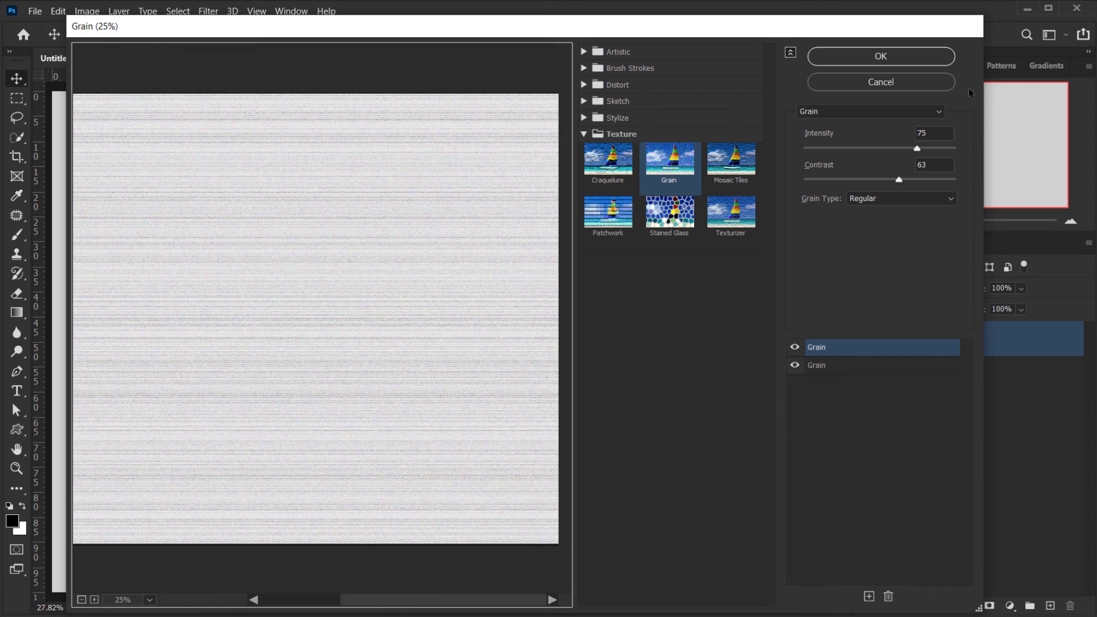
pyautogui.click(905, 53)
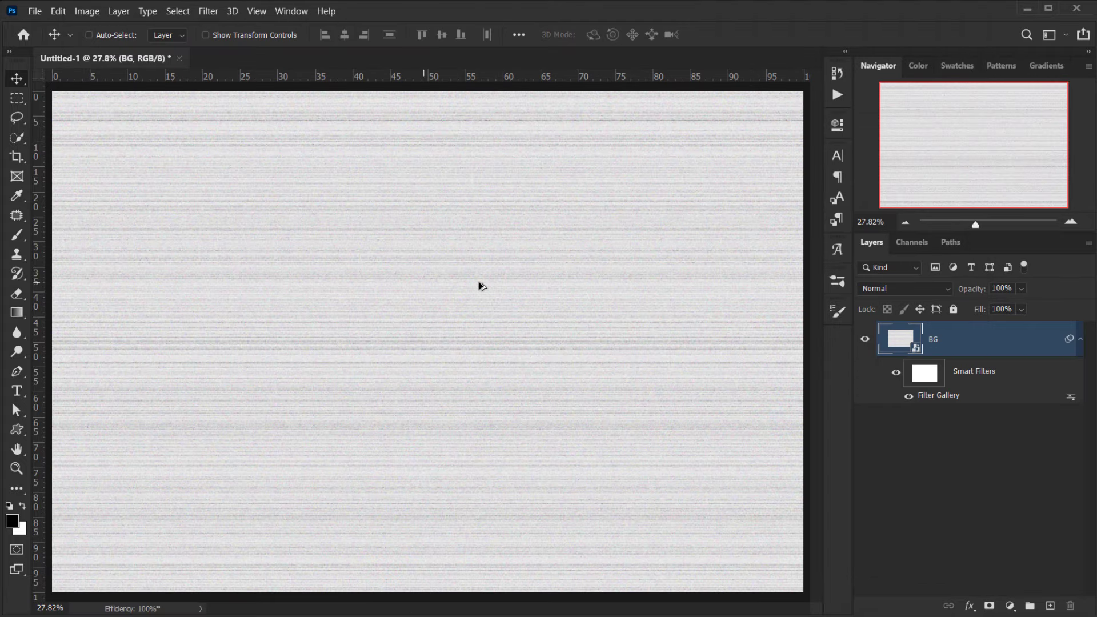
# Apply an Add Noise filter to the BG layer with an amount of 3%, uniform distribution and monochromatic noise.
pyautogui.scroll(10, 478, 286)
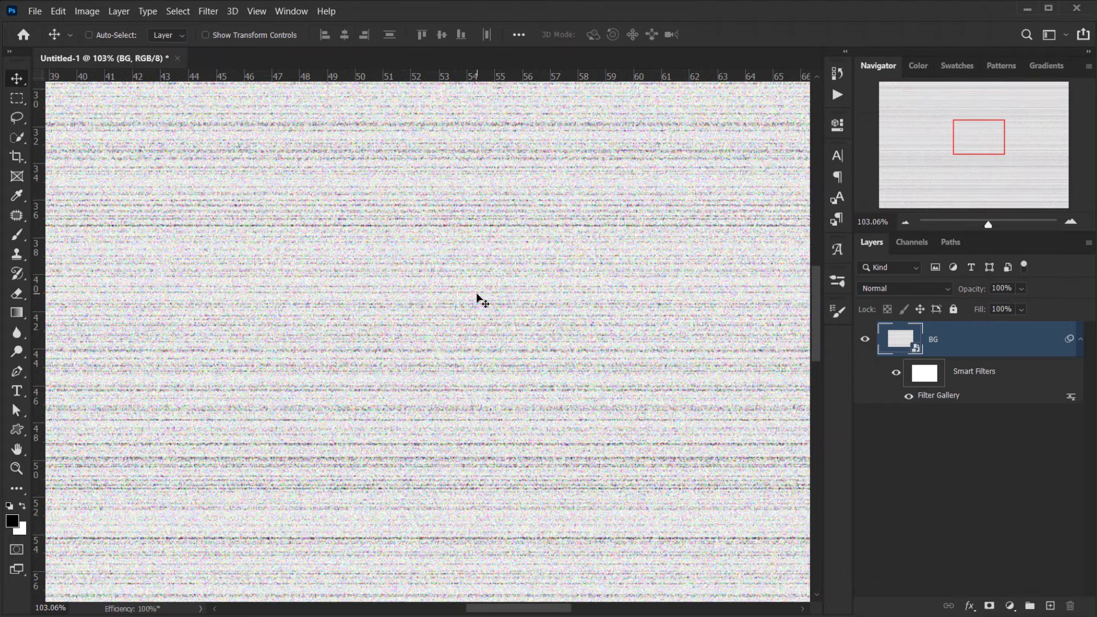
pyautogui.hotkey('ctrl', '0')
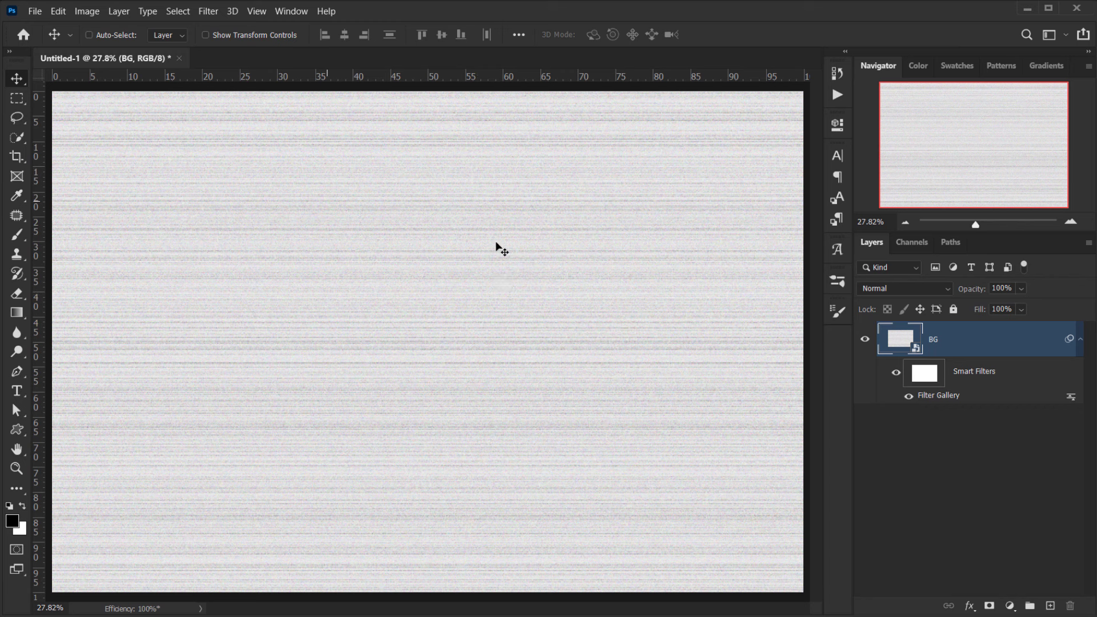
pyautogui.scroll(1, 392, 285)
pyautogui.scroll(5, 369, 338)
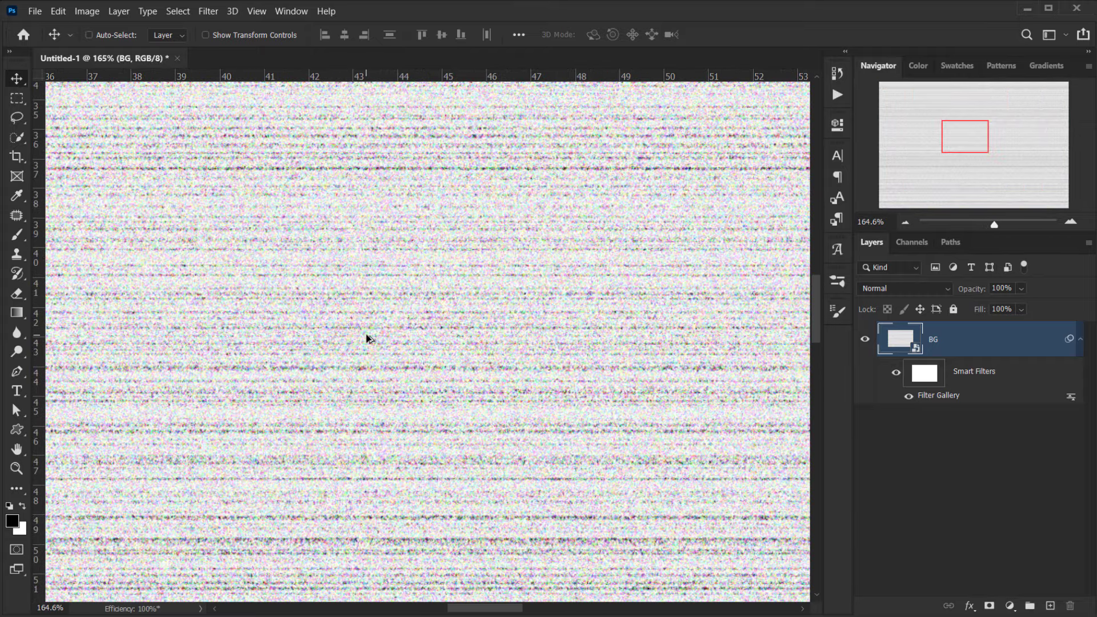
pyautogui.click(208, 11)
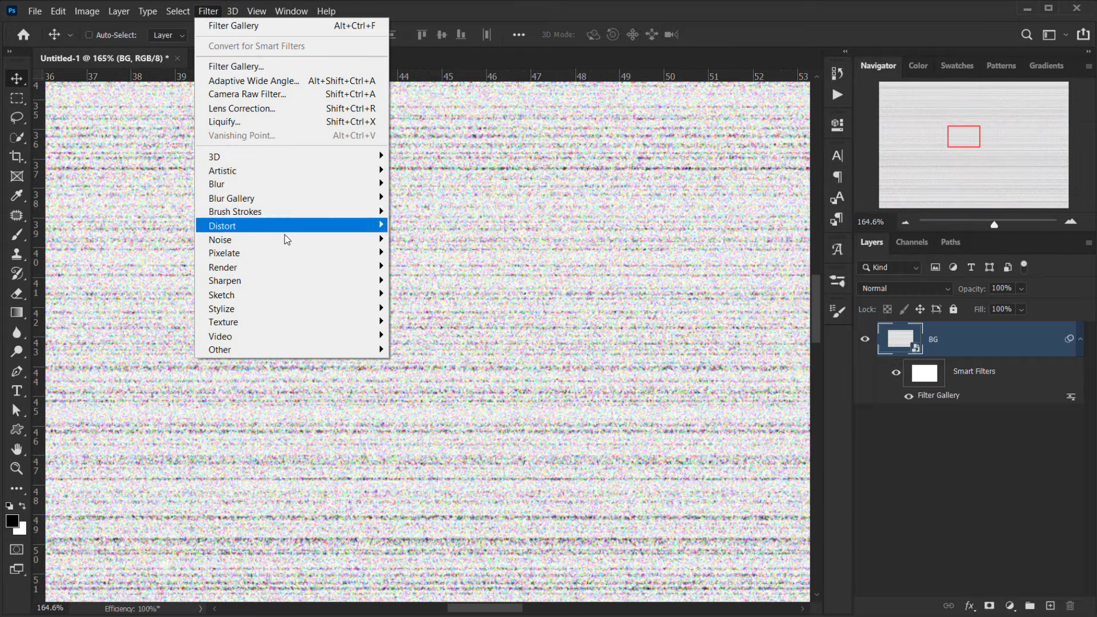
pyautogui.moveTo(282, 239)
pyautogui.click(432, 240)
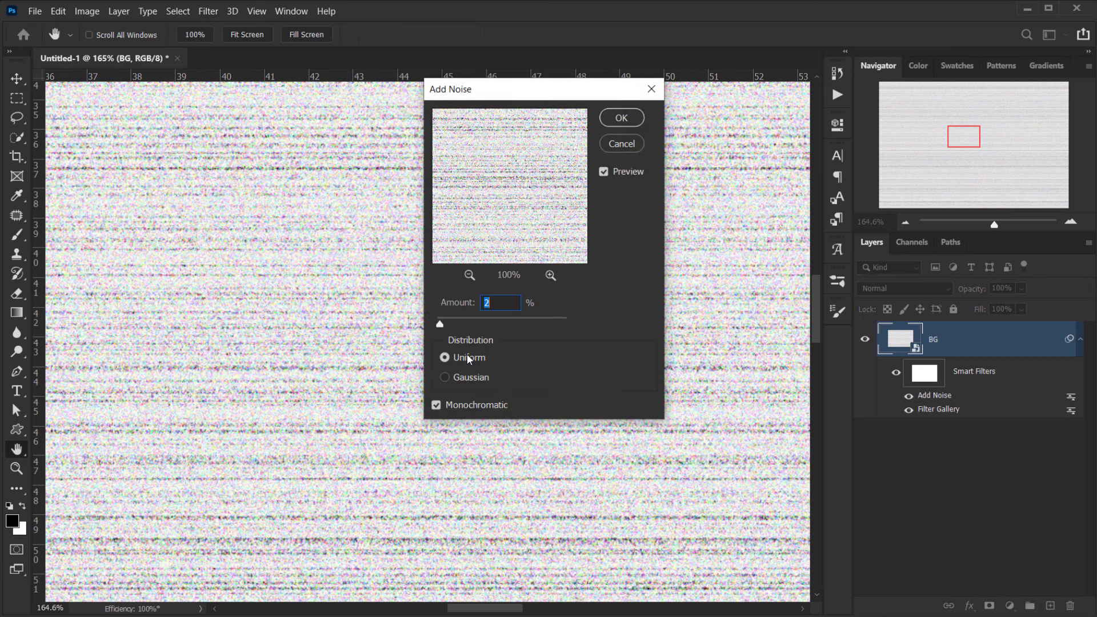
pyautogui.click(604, 172)
pyautogui.click(605, 172)
pyautogui.click(491, 303)
pyautogui.click(440, 324)
pyautogui.moveTo(440, 325); pyautogui.dragTo(442, 325)
pyautogui.write('3')
pyautogui.click(637, 117)
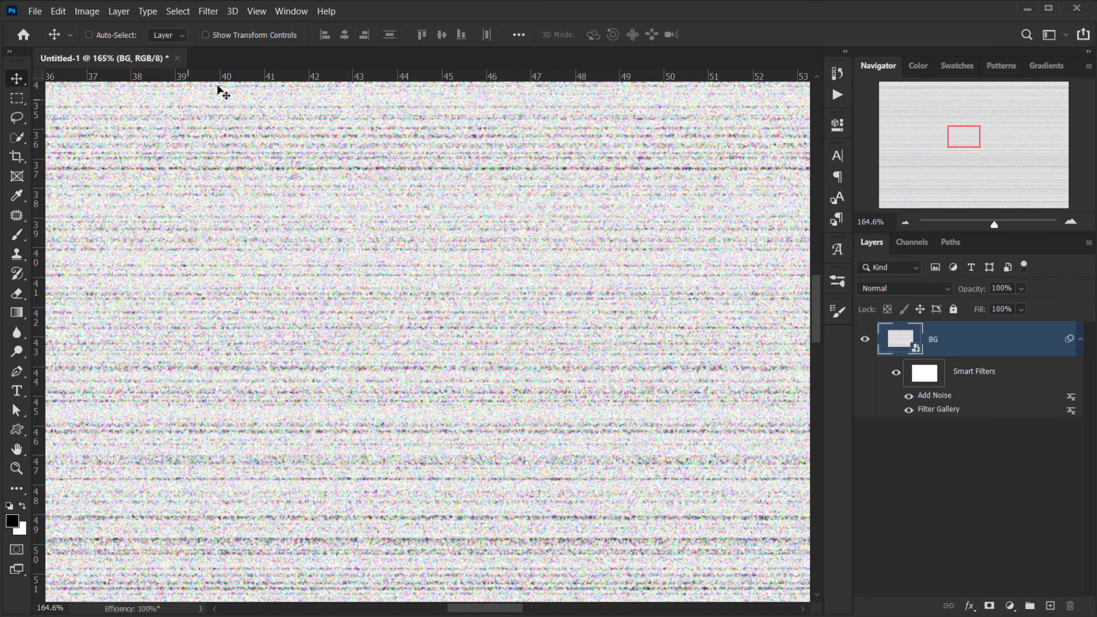
# Apply a Gaussian Blur with a 0.4 pixel radius to the BG layer.
pyautogui.click(210, 15)
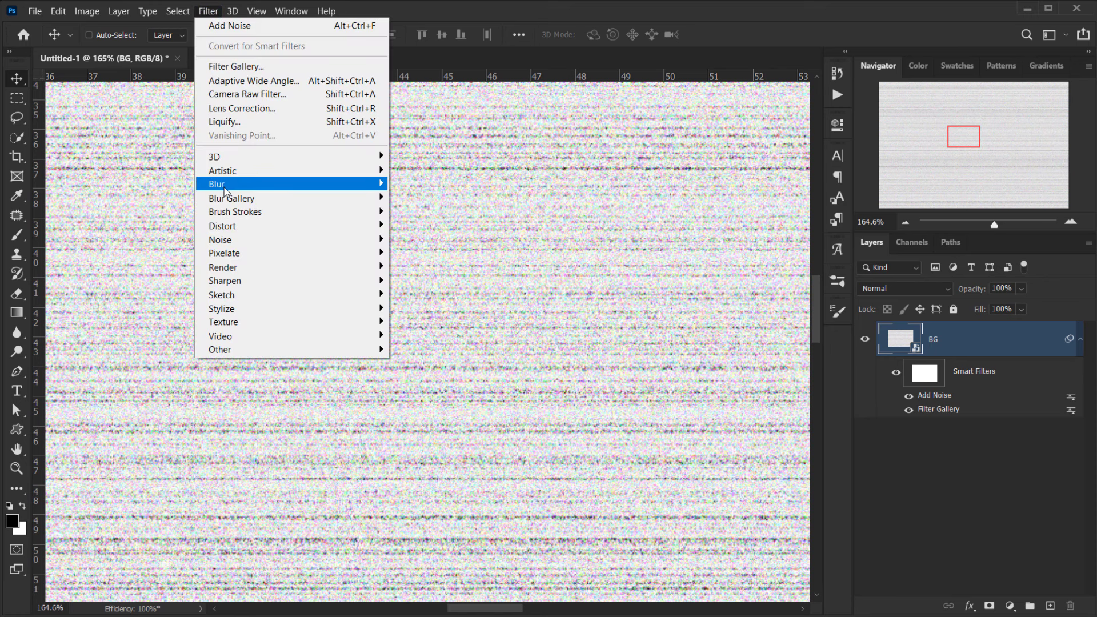
pyautogui.moveTo(227, 188)
pyautogui.click(448, 238)
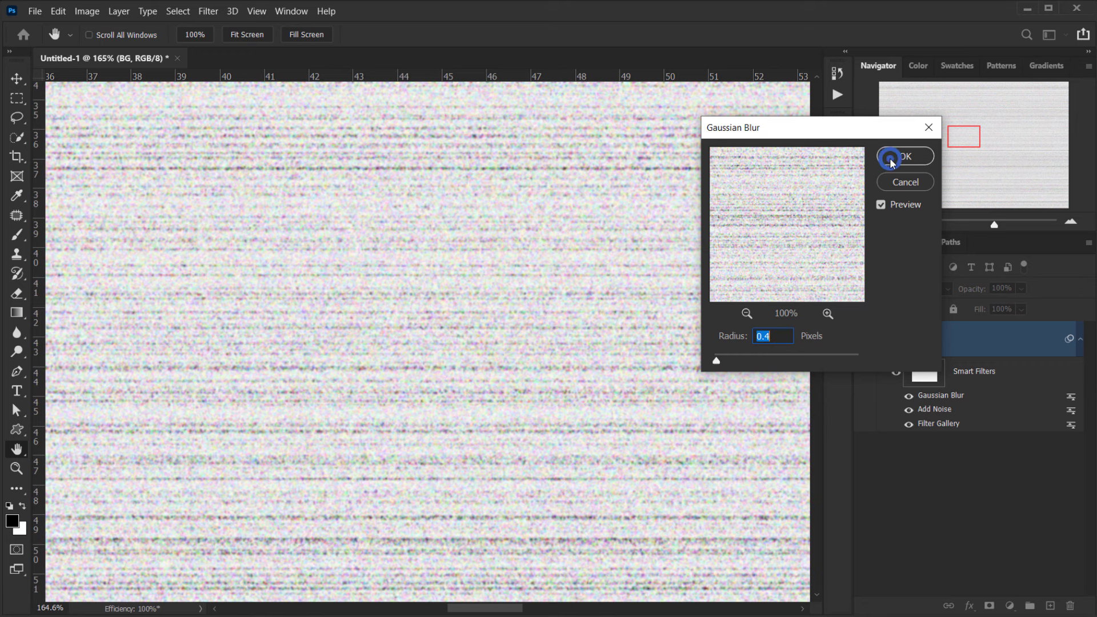
pyautogui.click(905, 156)
pyautogui.hotkey('ctrl', '0')
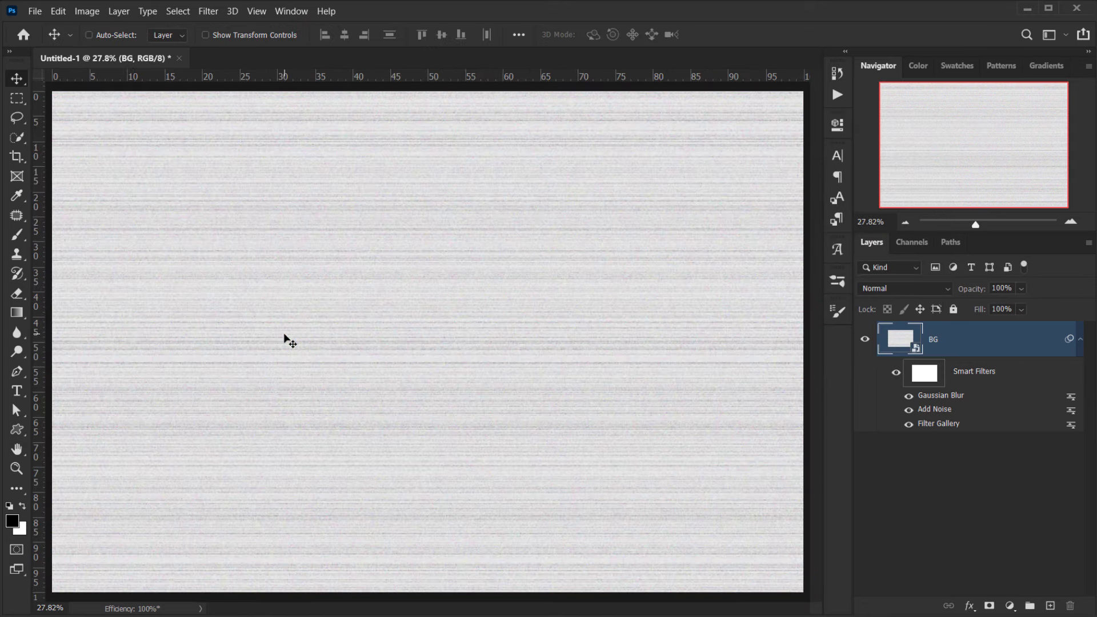
pyautogui.scroll(9, 386, 313)
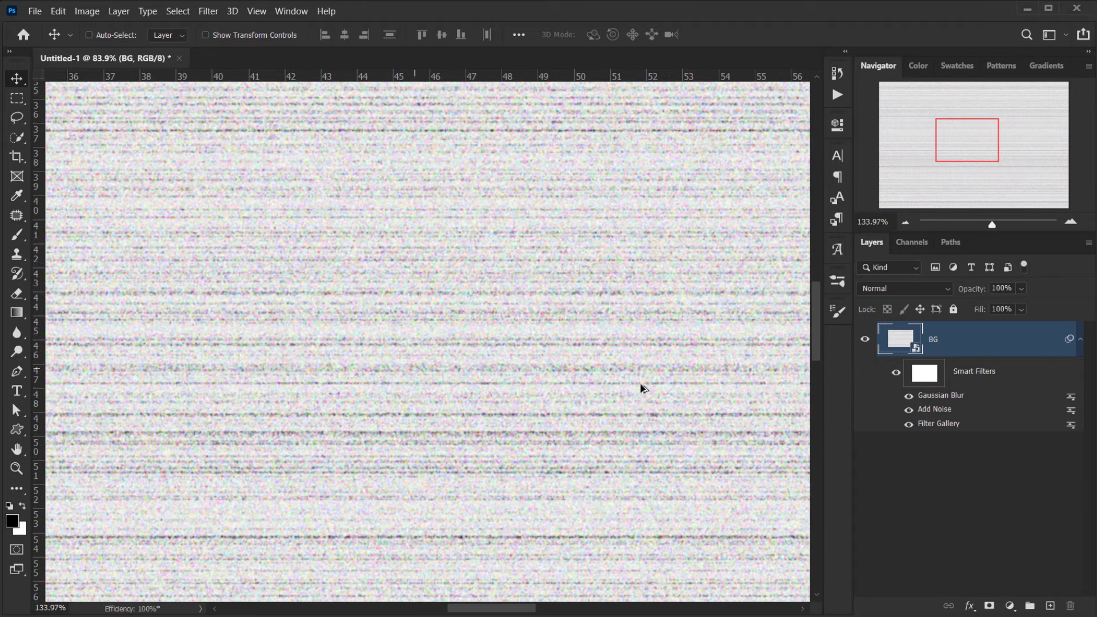
# Collapse the list of smart filters under the BG layer.
pyautogui.click(1080, 341)
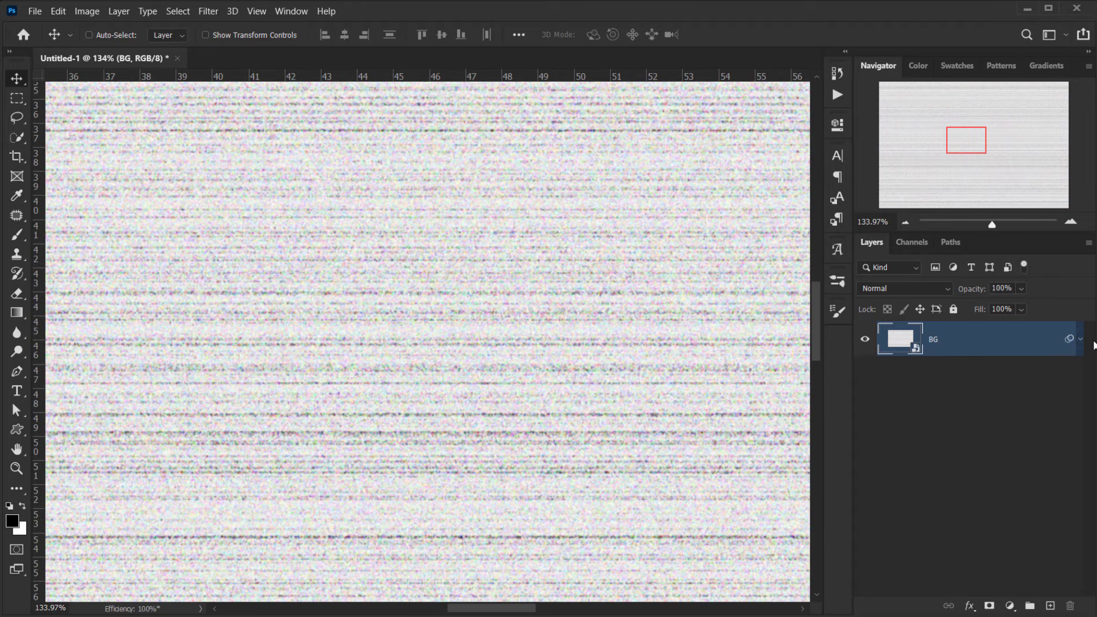
pyautogui.click(1082, 341)
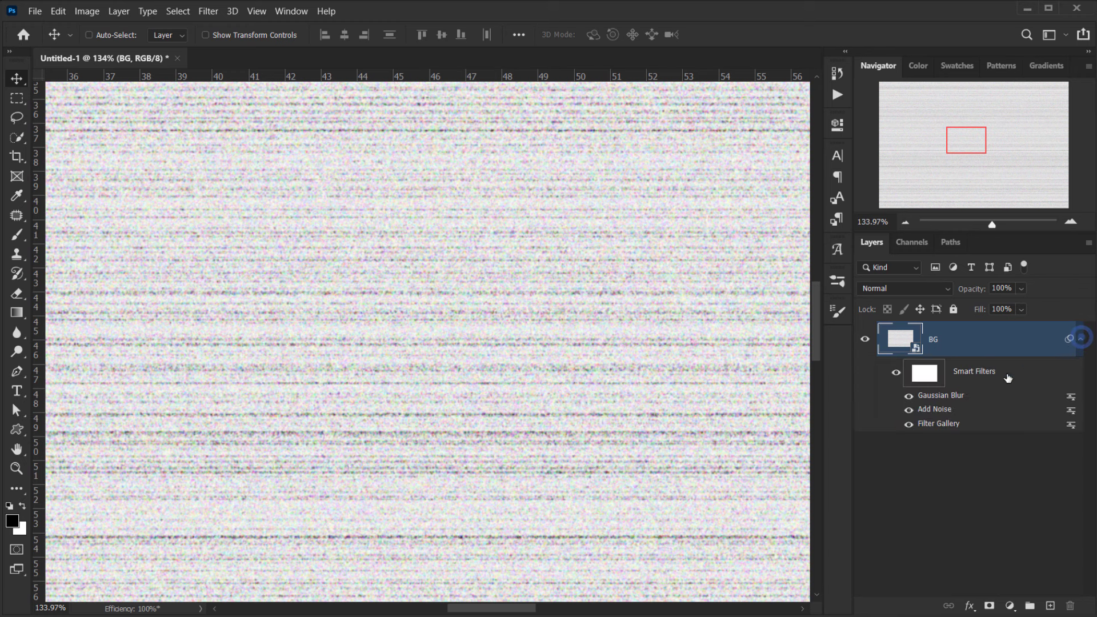
pyautogui.scroll(-2, 451, 329)
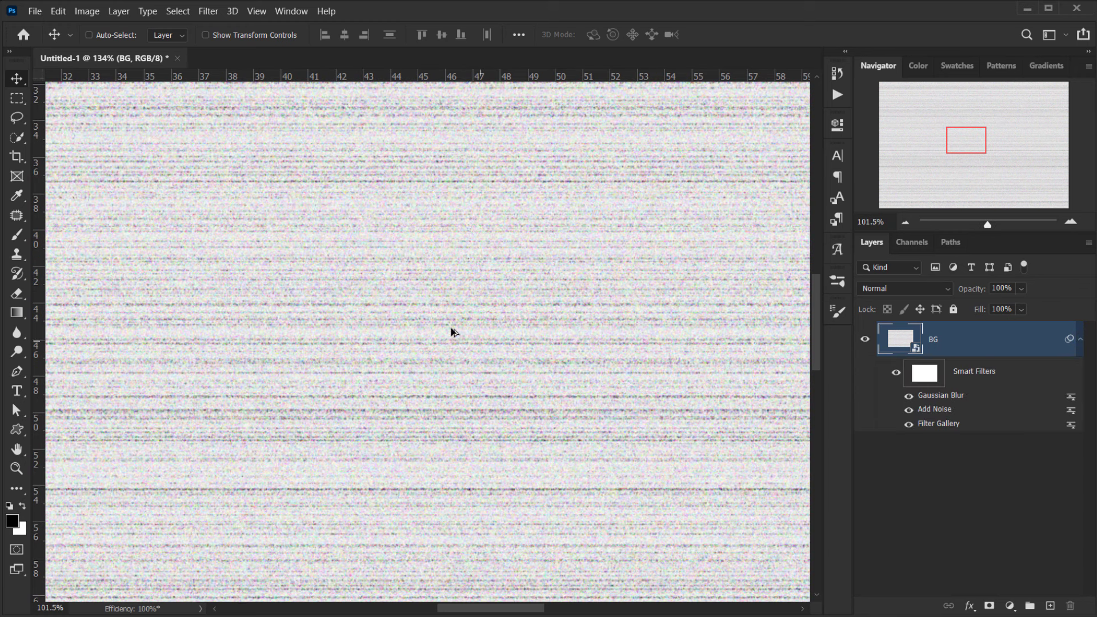
pyautogui.click(1080, 340)
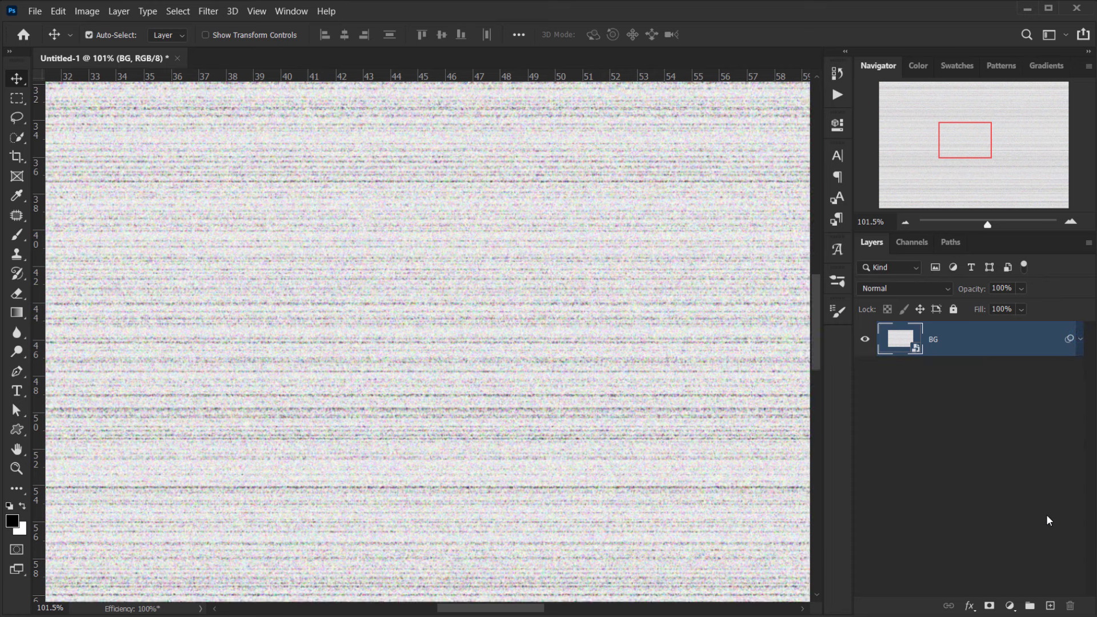
# Create a new empty layer above BG and name it Image.
pyautogui.hotkey('ctrl', '0')
pyautogui.click(1050, 606)
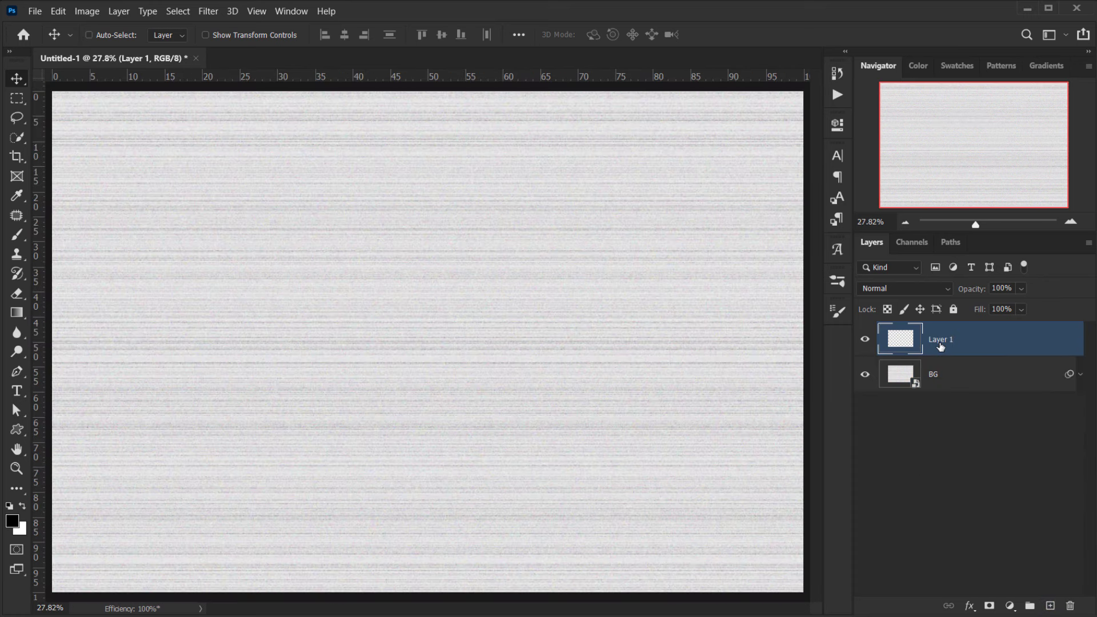
pyautogui.doubleClick(940, 340)
pyautogui.write('Image')
pyautogui.press('Return')
# Convert the Image layer to a smart object and open its contents for editing.
pyautogui.rightClick(990, 343)
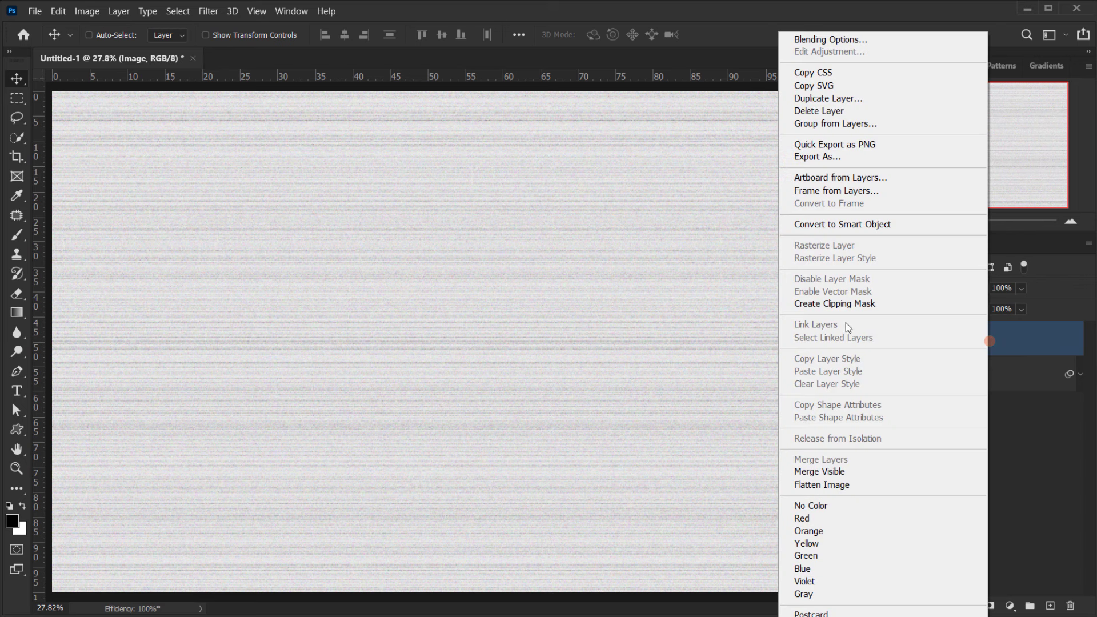
pyautogui.click(838, 224)
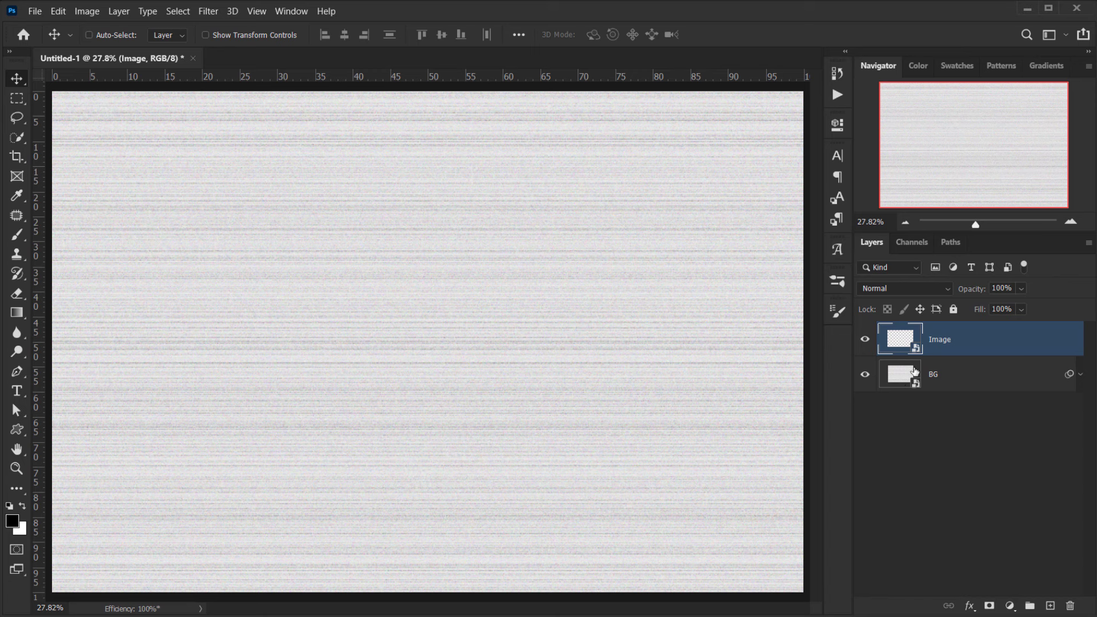
pyautogui.rightClick(1009, 352)
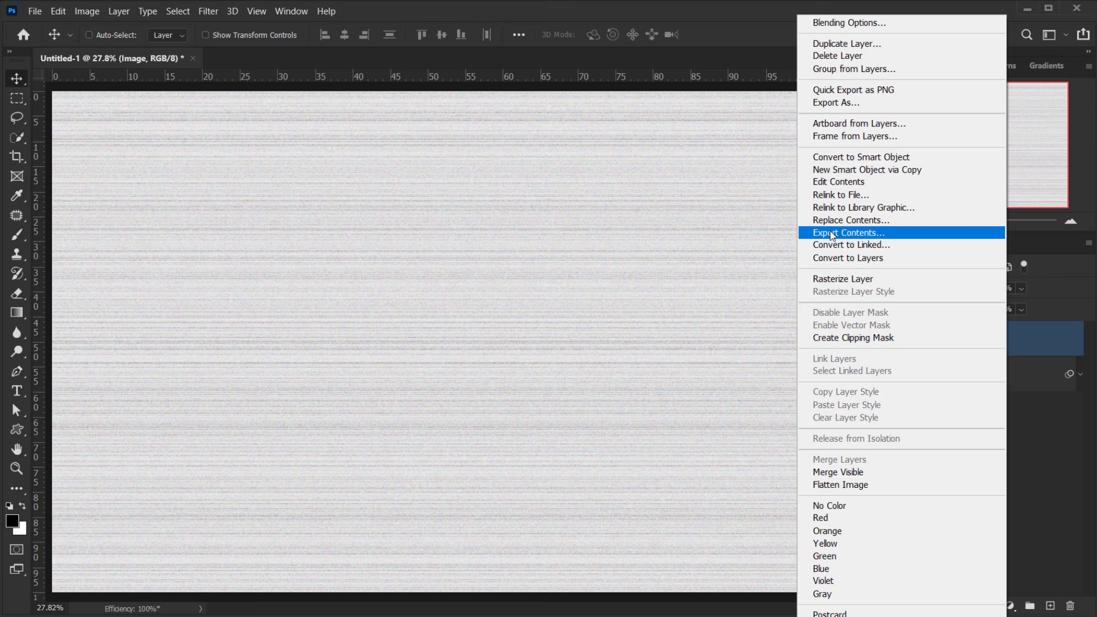
pyautogui.click(846, 182)
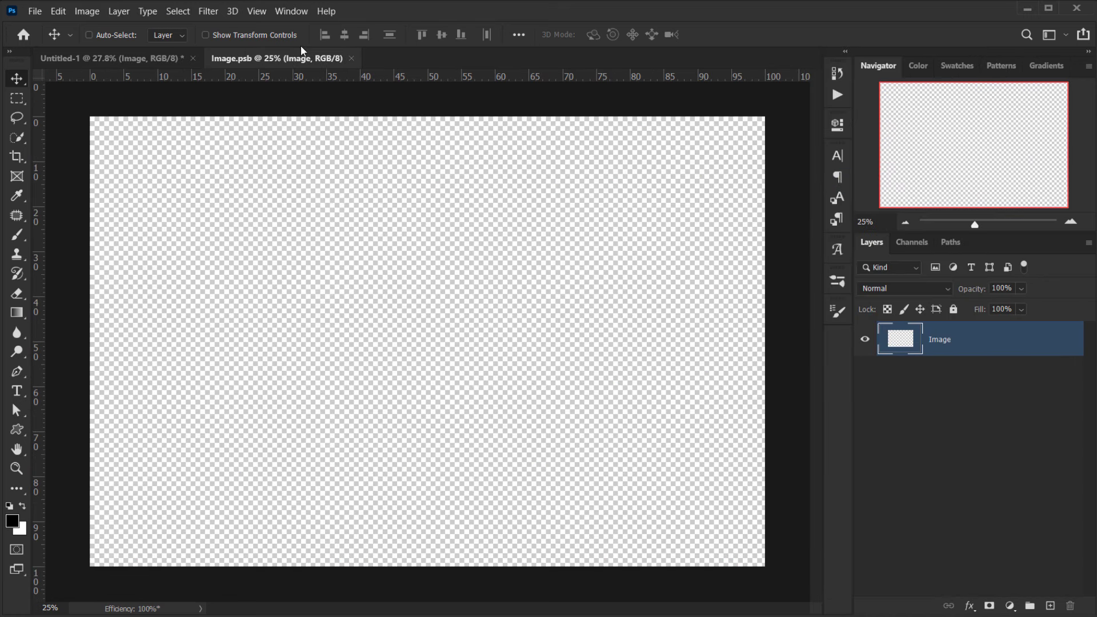
# Place the portrait photo sirio-jxE_5_HqSJY-unsplash in the Image smart object and scale it proportionally to 118%.
pyautogui.click(284, 60)
pyautogui.click(289, 607)
pyautogui.moveTo(308, 237); pyautogui.dragTo(482, 323)
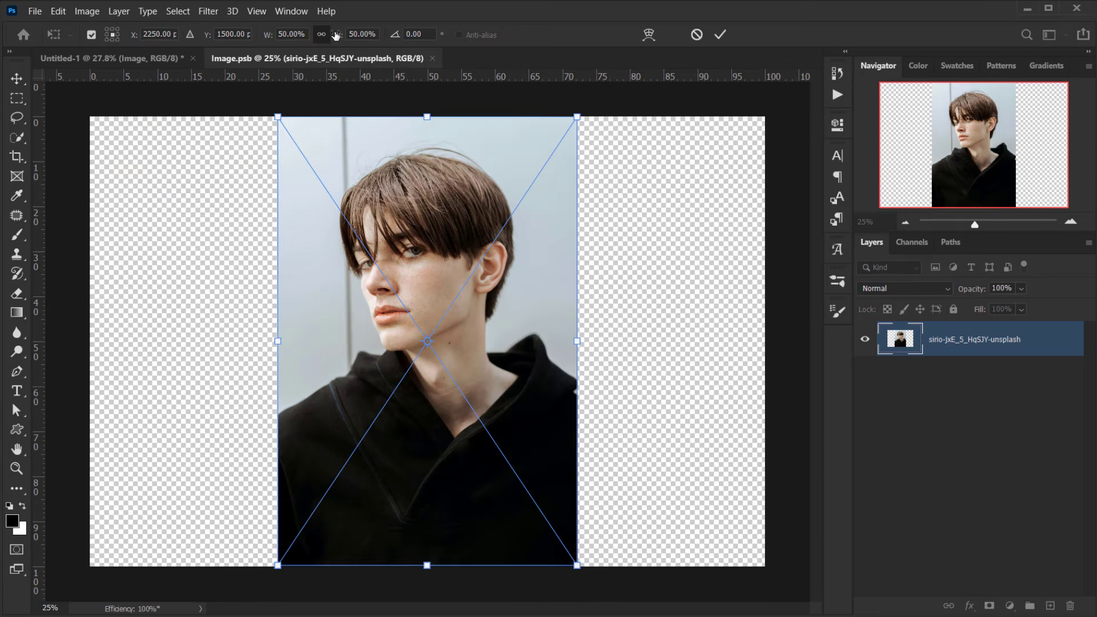
pyautogui.moveTo(336, 35); pyautogui.dragTo(392, 39)
pyautogui.click(459, 278)
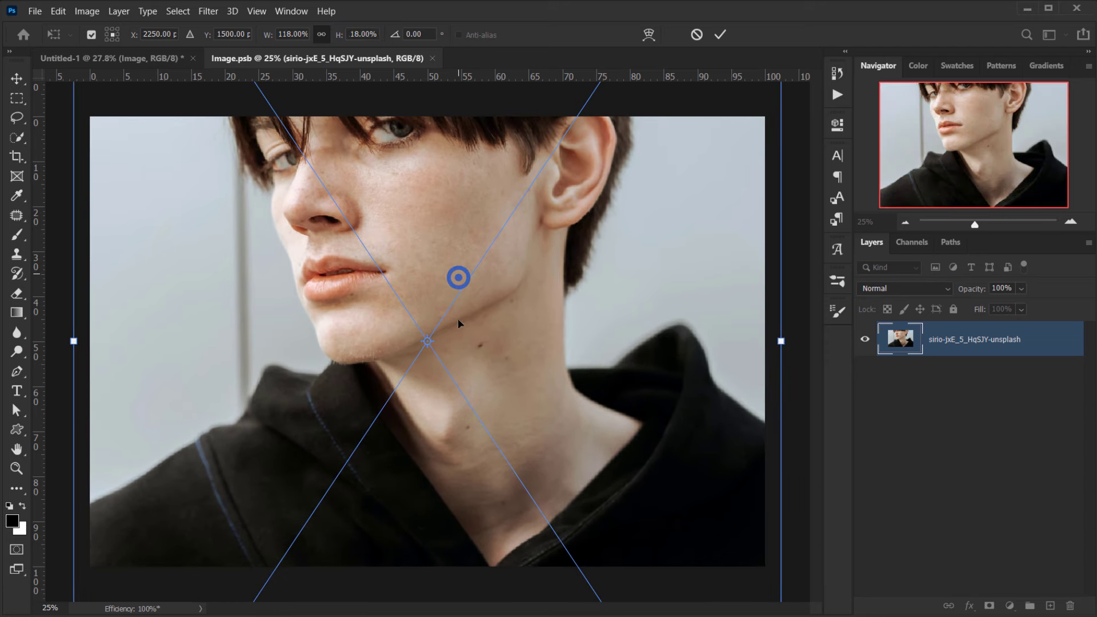
# Move the placed portrait down to Y 2680 px, then save and close the smart object's contents.
pyautogui.moveTo(458, 323); pyautogui.dragTo(459, 501)
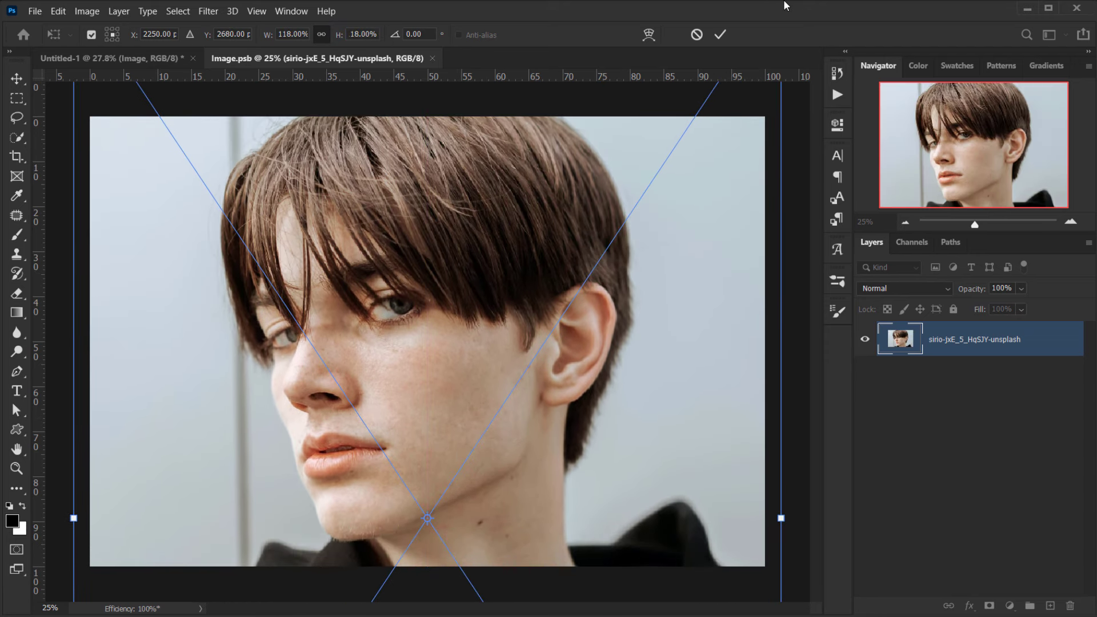
pyautogui.click(720, 34)
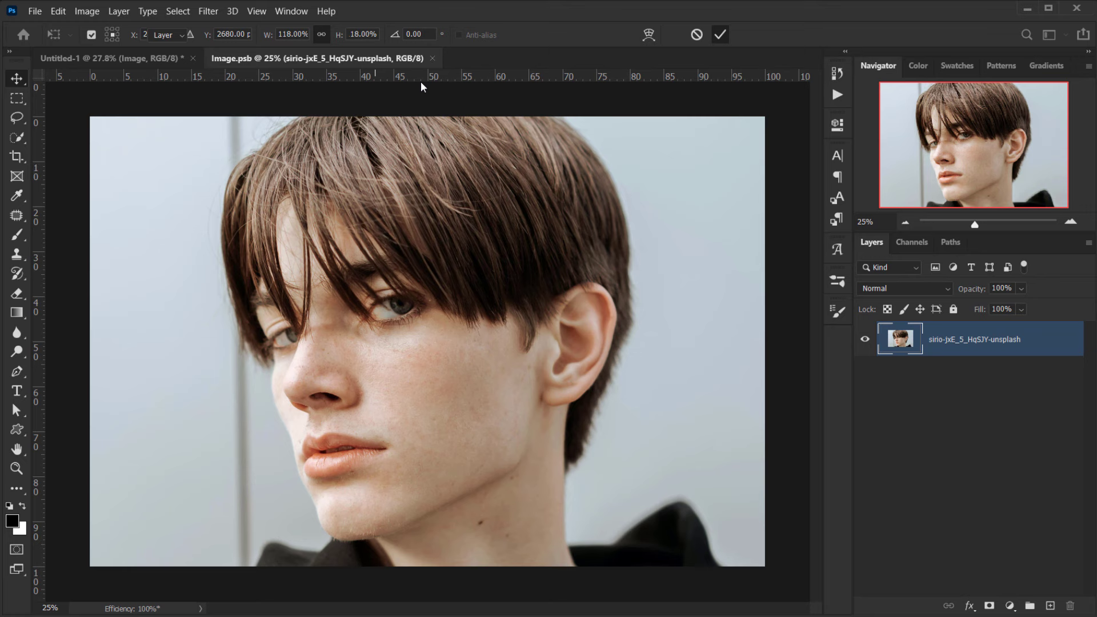
pyautogui.click(438, 59)
pyautogui.click(485, 250)
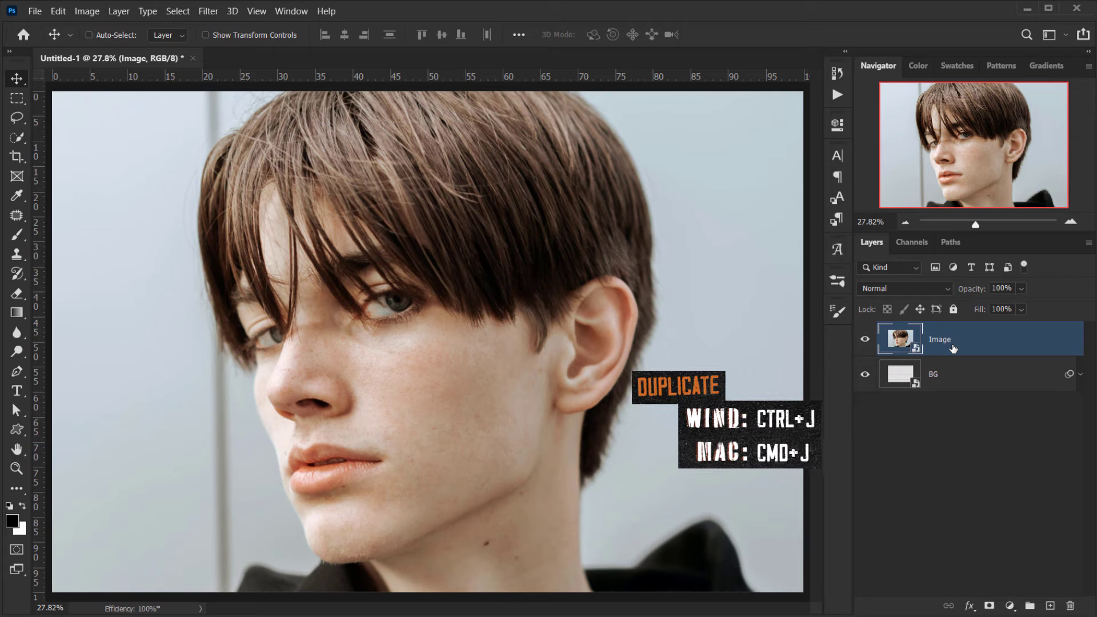
# Duplicate the Image layer and rename the copy Image 2.
pyautogui.hotkey('ctrl', 'j')
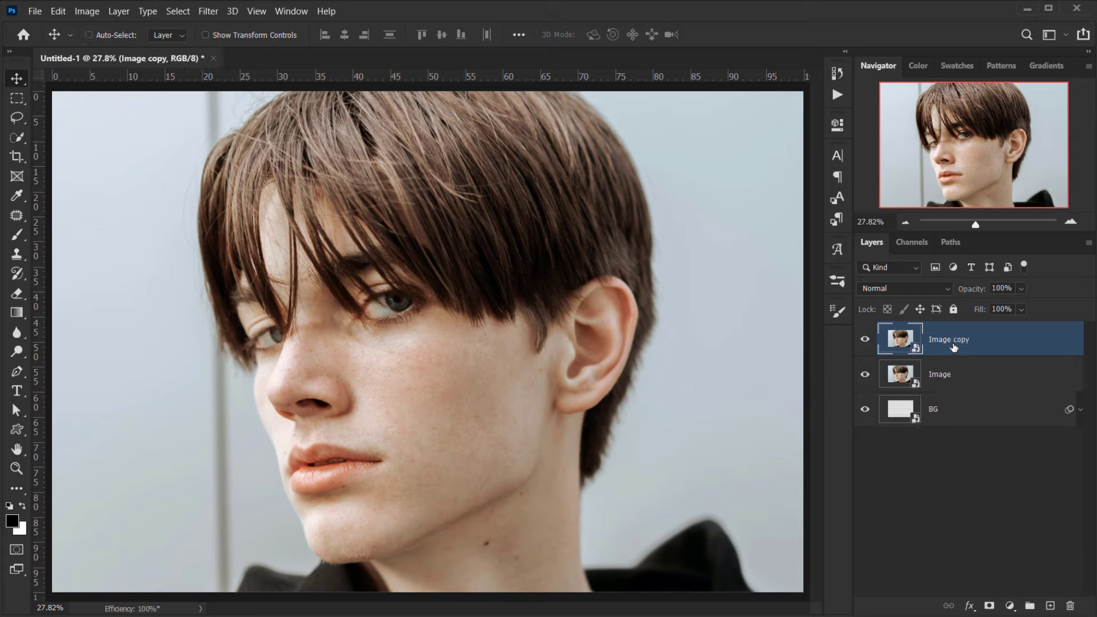
pyautogui.doubleClick(948, 340)
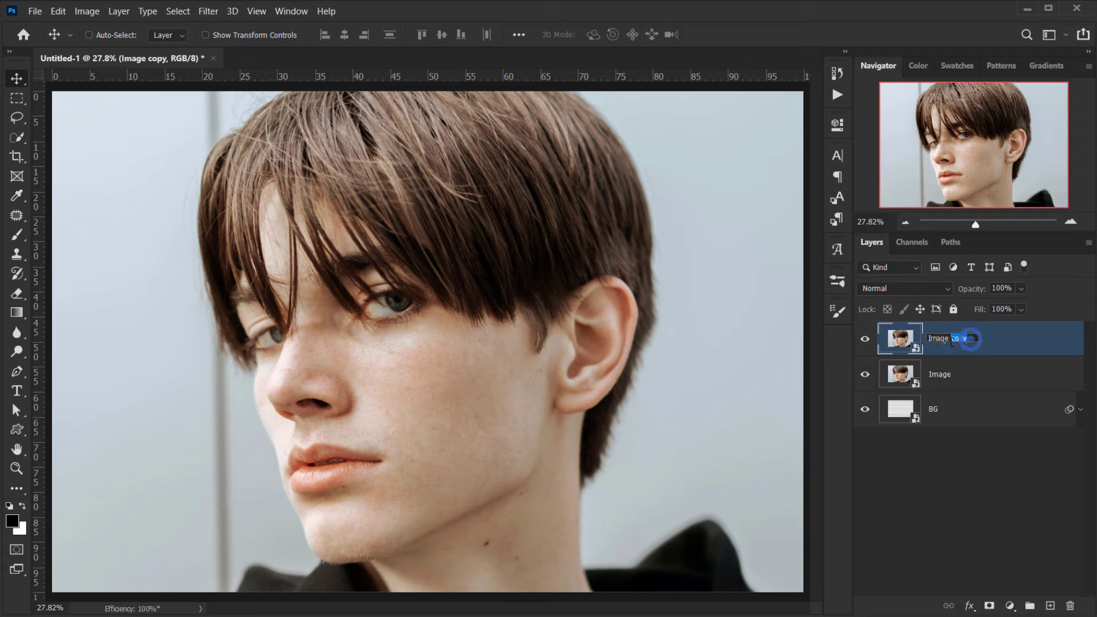
pyautogui.moveTo(949, 338); pyautogui.dragTo(1011, 330)
pyautogui.press('BackSpace')
pyautogui.write('2')
pyautogui.press('Return')
# Rename the original Image layer to Image base and hide the Image 2 layer.
pyautogui.doubleClick(947, 374)
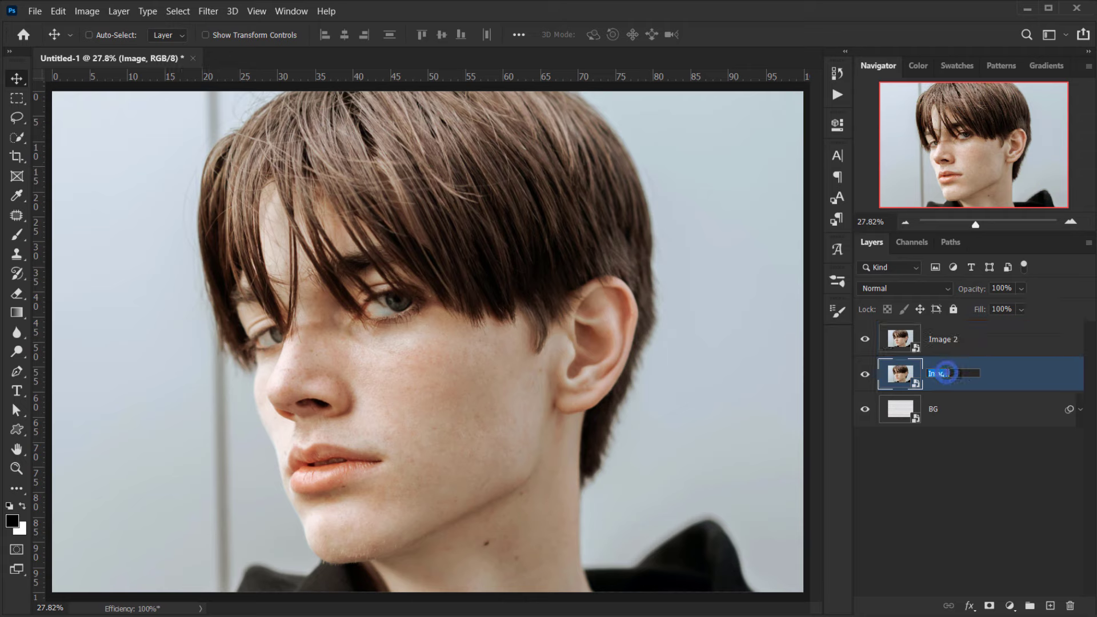
pyautogui.write('base')
pyautogui.press('Return')
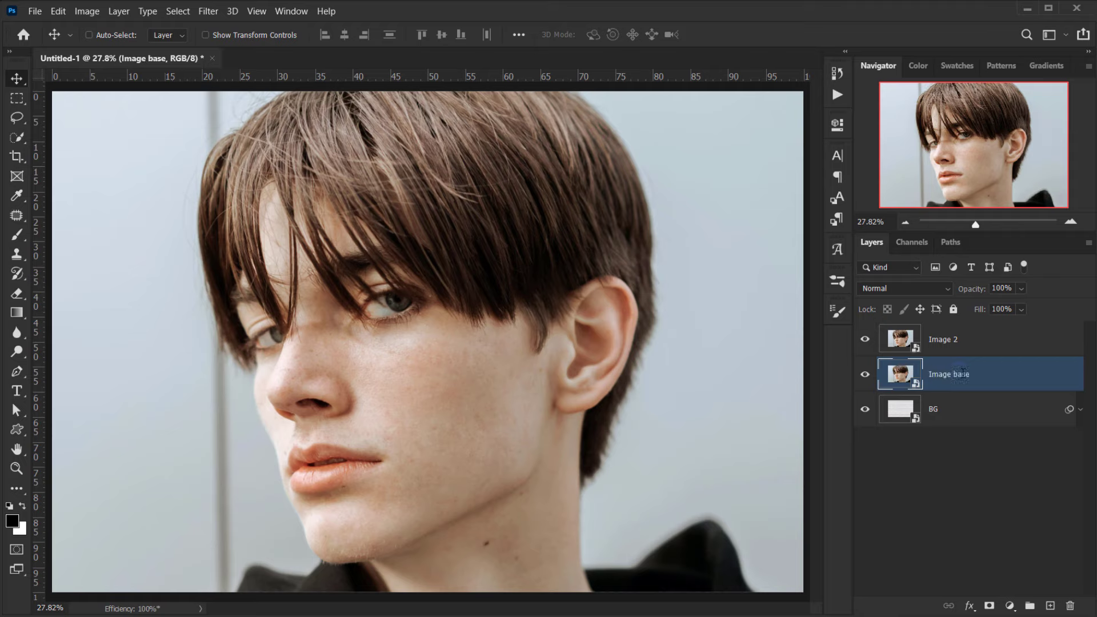
pyautogui.click(942, 345)
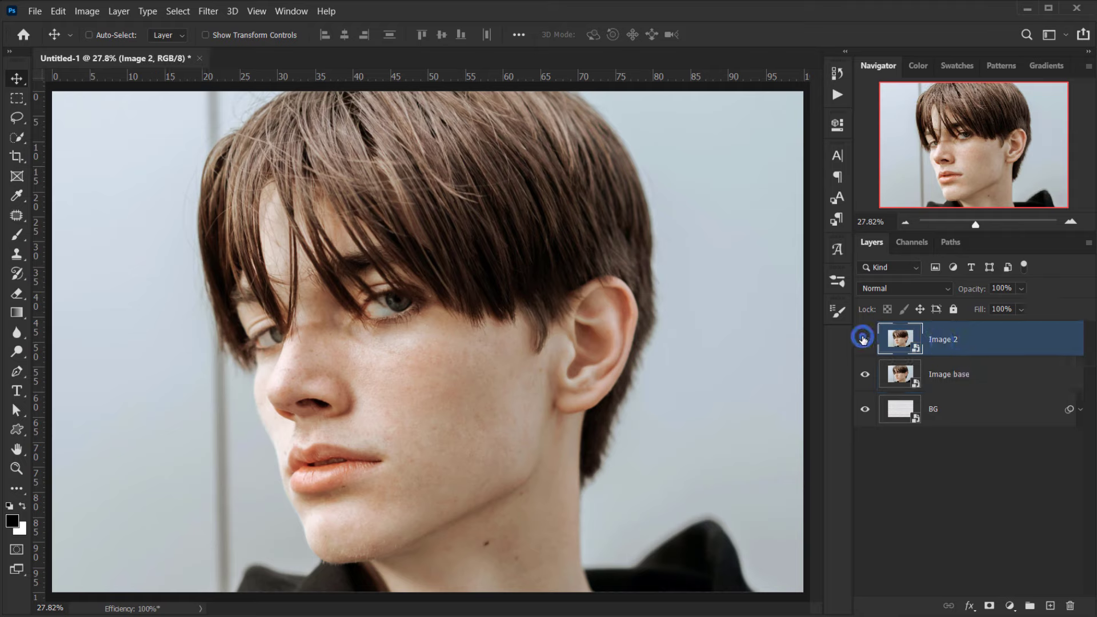
pyautogui.click(865, 339)
# Apply a Shadows/Highlights adjustment to the Image base layer with Shadows at 30% and Highlights at 0%.
pyautogui.click(982, 374)
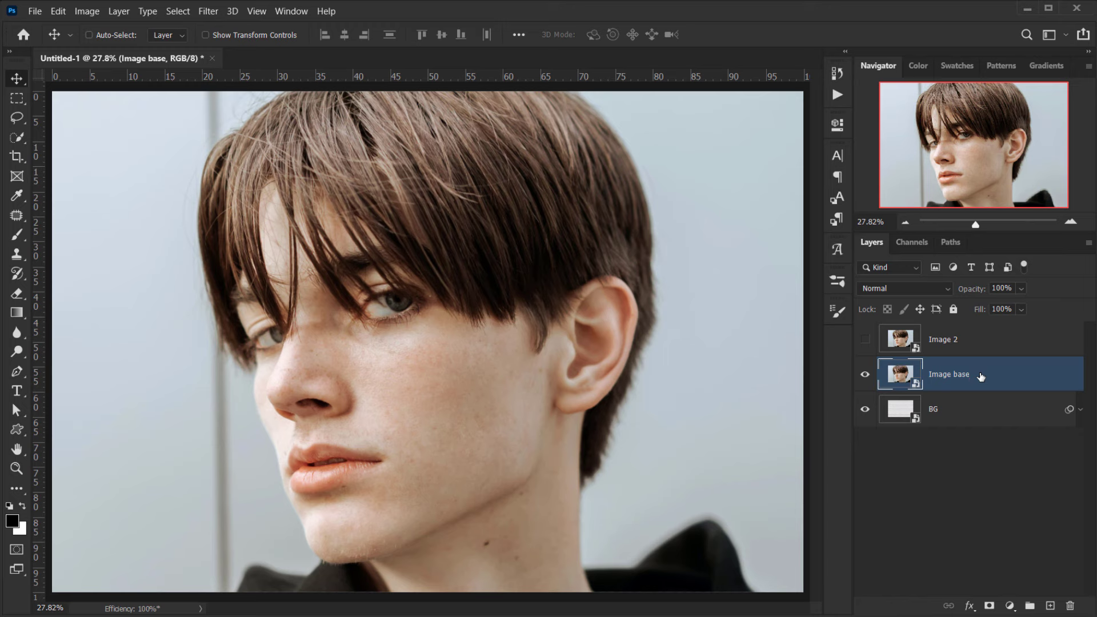
pyautogui.click(87, 11)
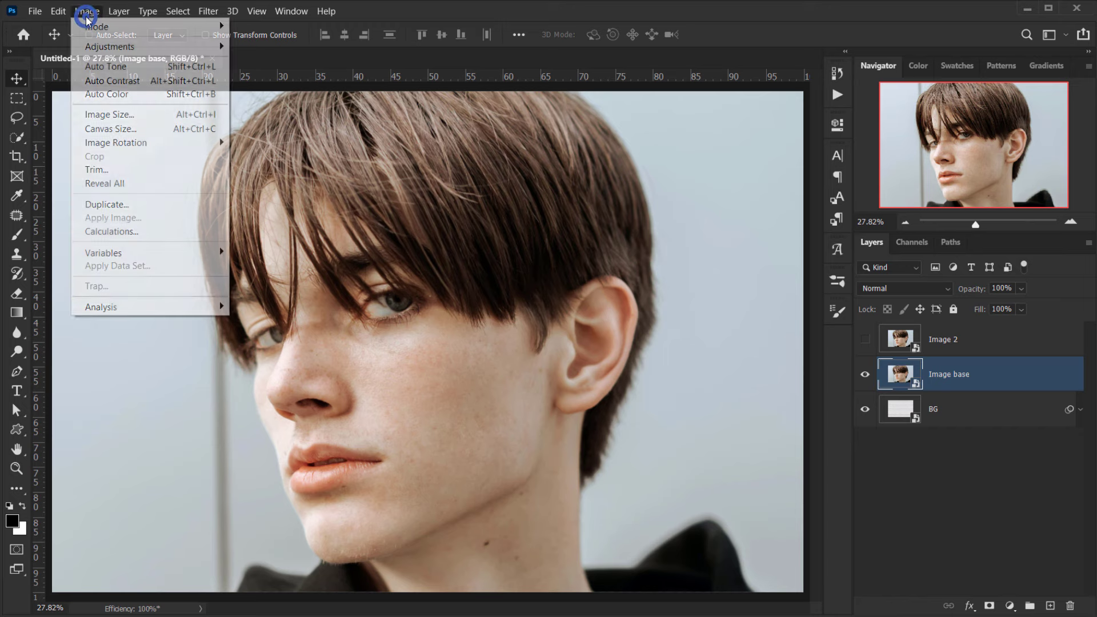
pyautogui.moveTo(117, 48)
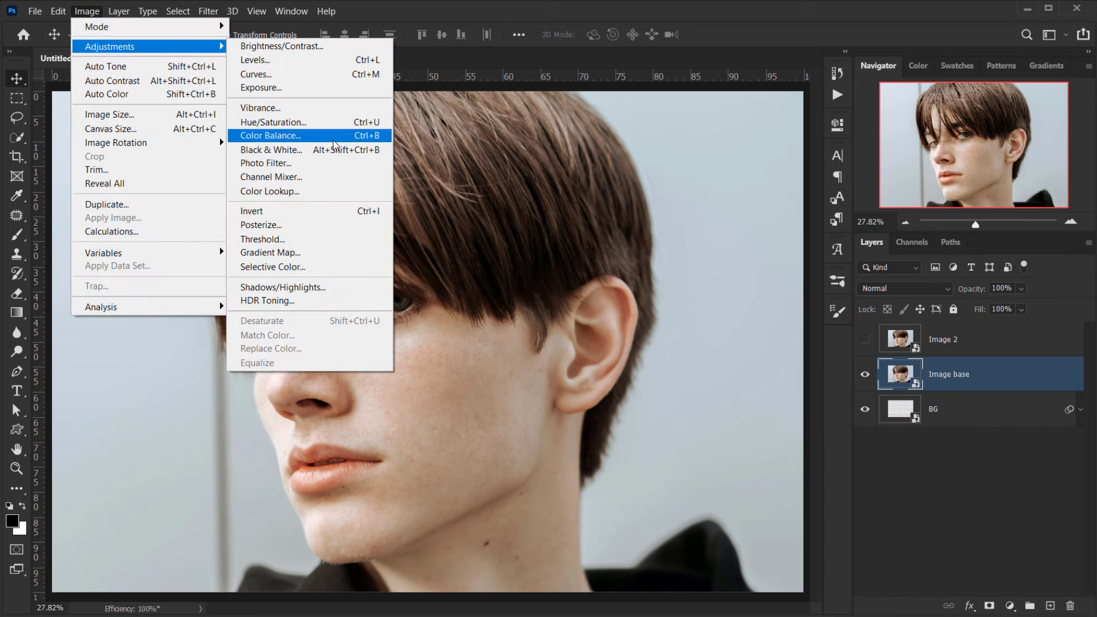
pyautogui.click(306, 287)
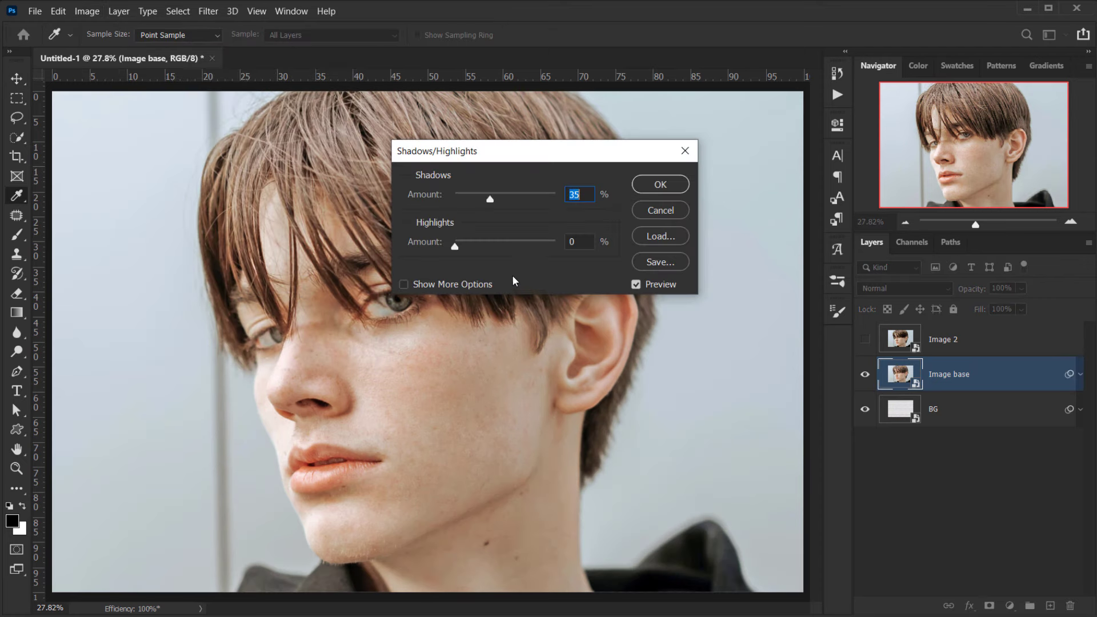
pyautogui.moveTo(494, 204); pyautogui.dragTo(485, 199)
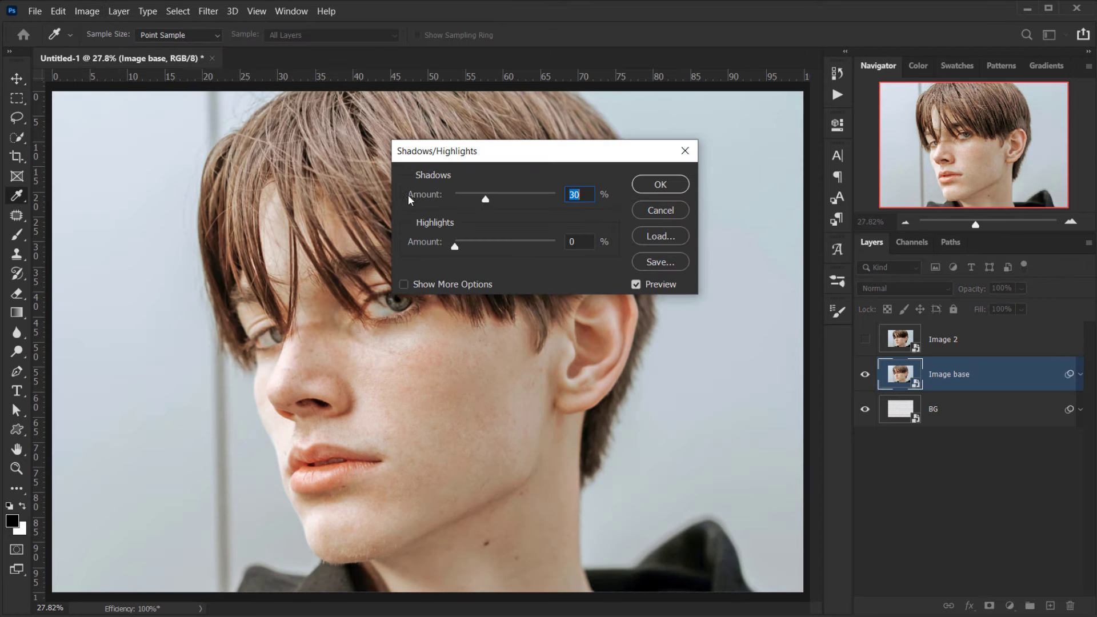
pyautogui.click(671, 186)
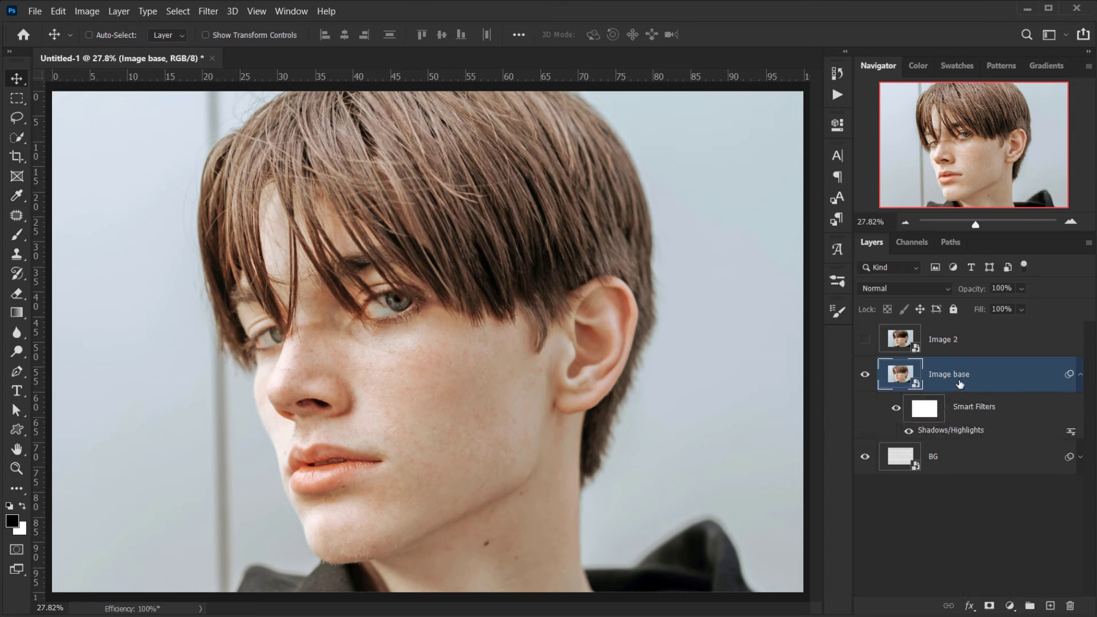
# In the Filter Gallery for Image base, add a Torn Edges effect above the existing Regular and Horizontal Grain effects.
pyautogui.click(210, 12)
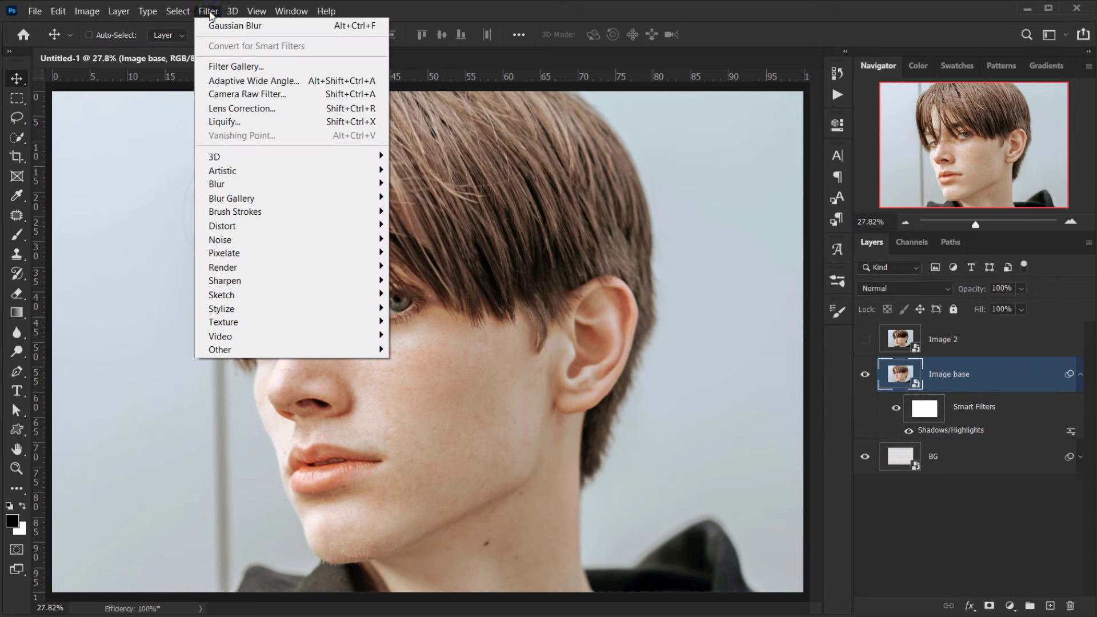
pyautogui.click(236, 67)
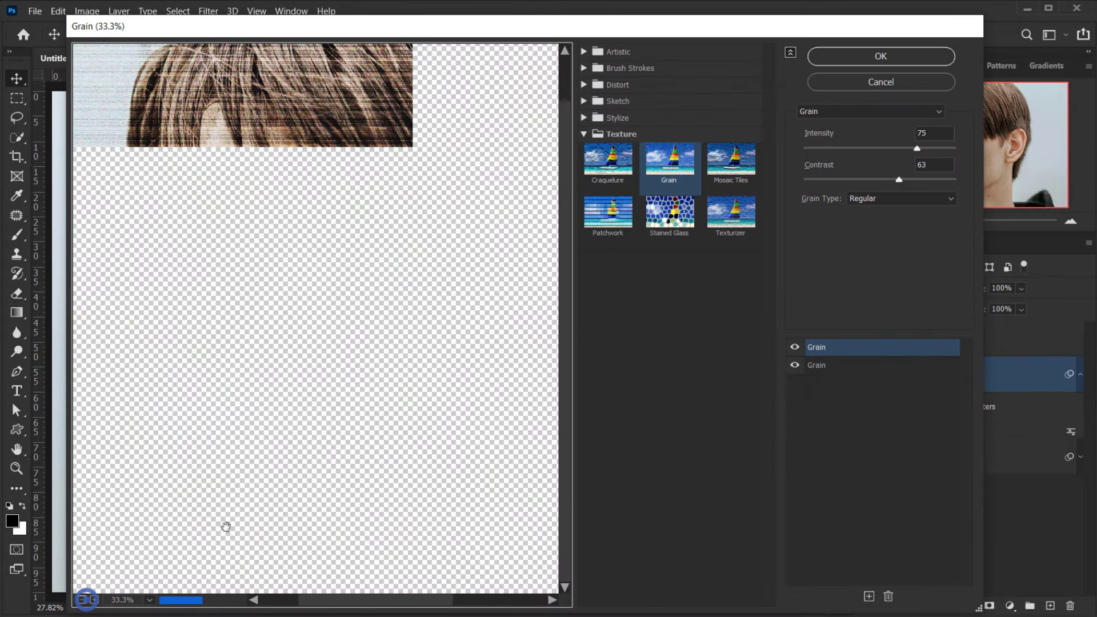
pyautogui.click(820, 369)
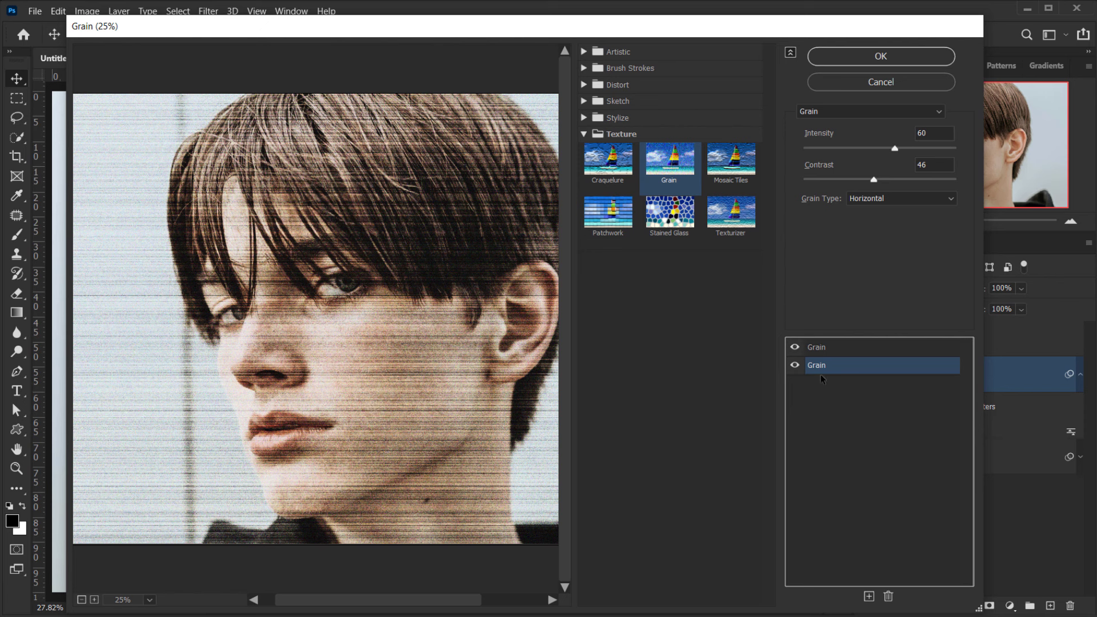
pyautogui.click(828, 347)
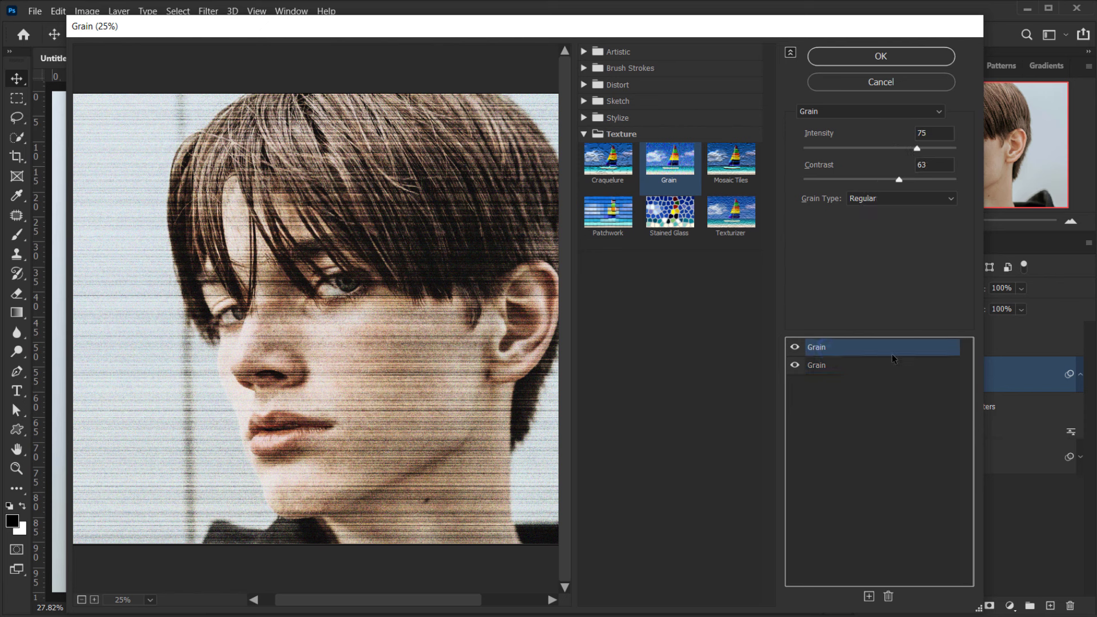
pyautogui.click(868, 596)
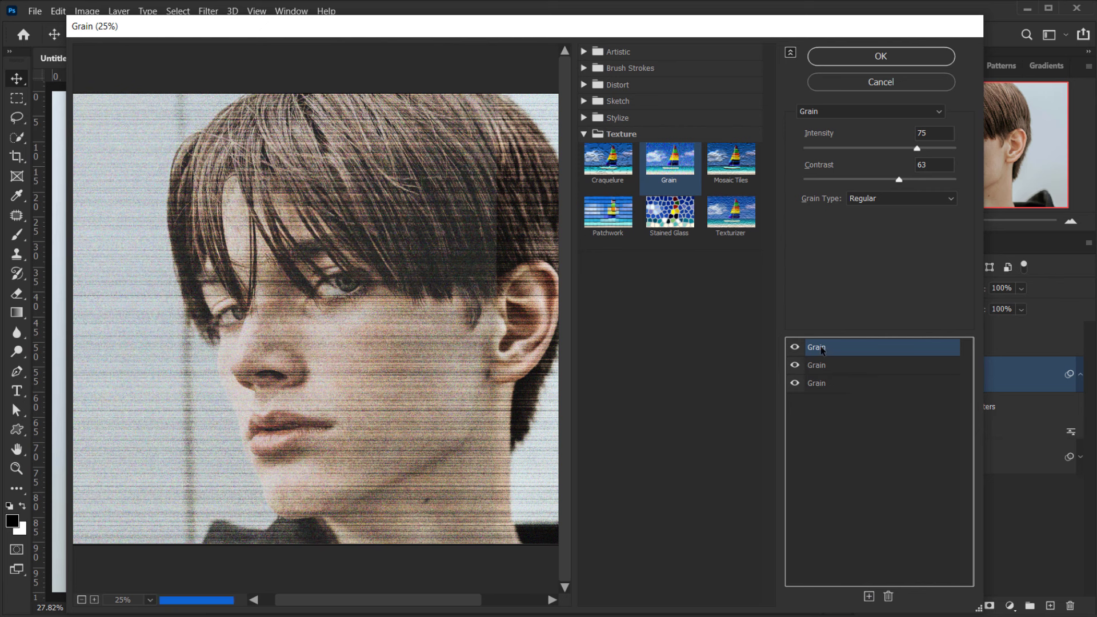
pyautogui.click(583, 135)
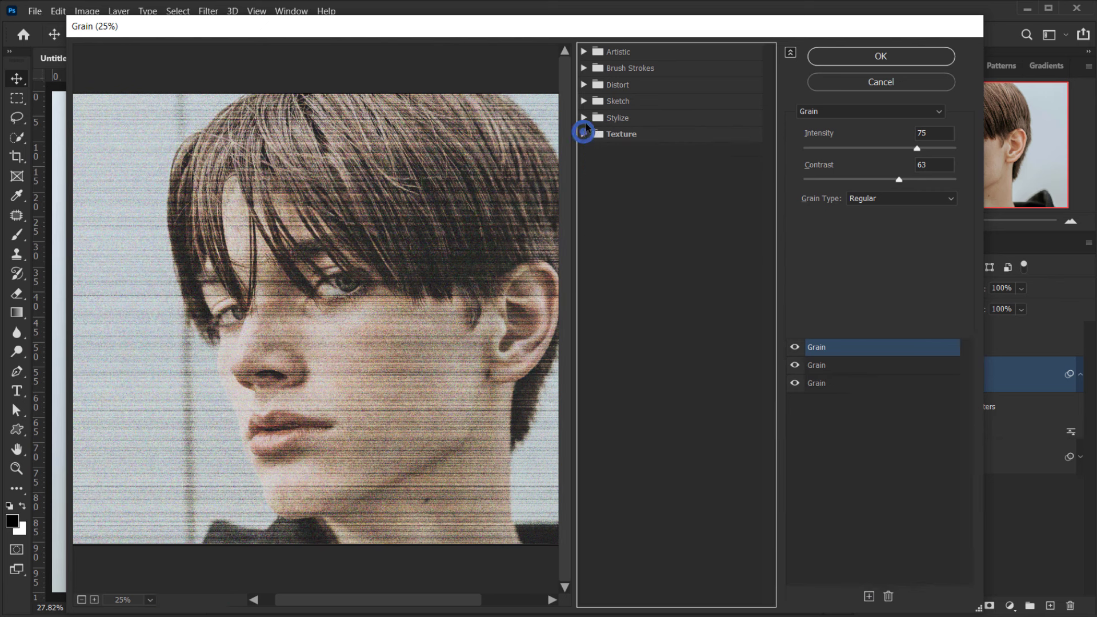
pyautogui.click(583, 101)
pyautogui.click(607, 343)
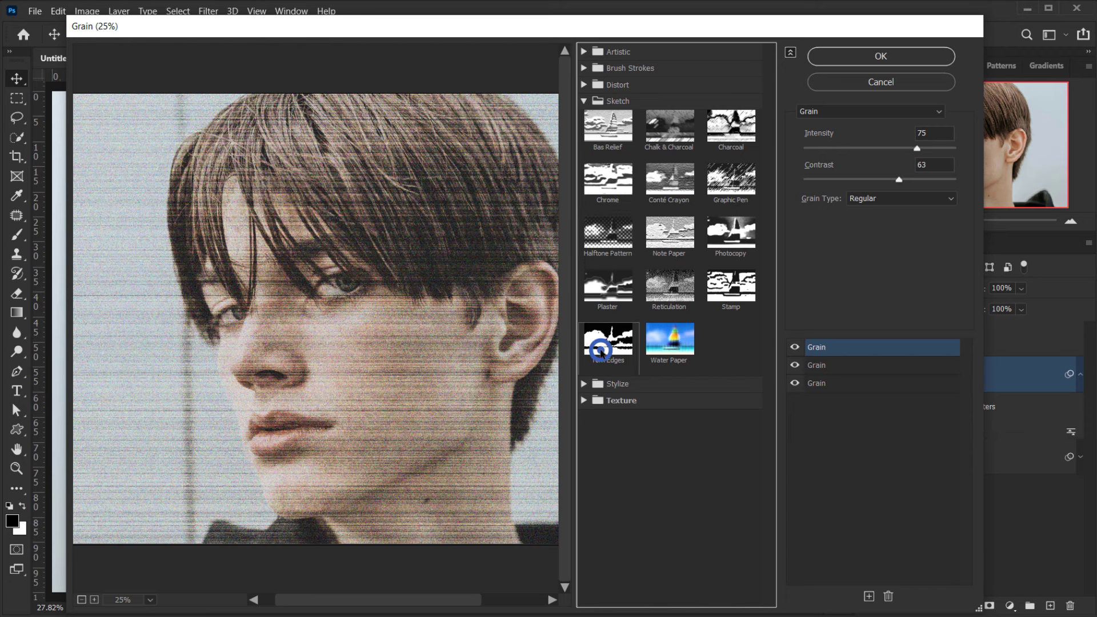
# Set the Torn Edges effect's Image Balance to 20 and Smoothness to 15, checking the result on the face.
pyautogui.moveTo(326, 296); pyautogui.dragTo(257, 316)
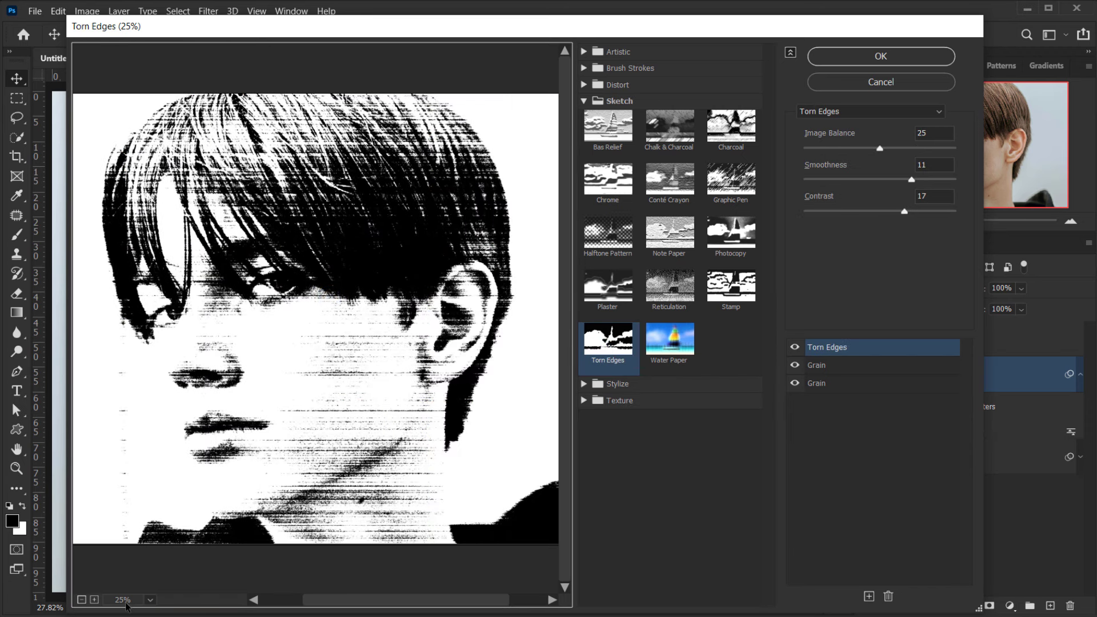
pyautogui.click(94, 599)
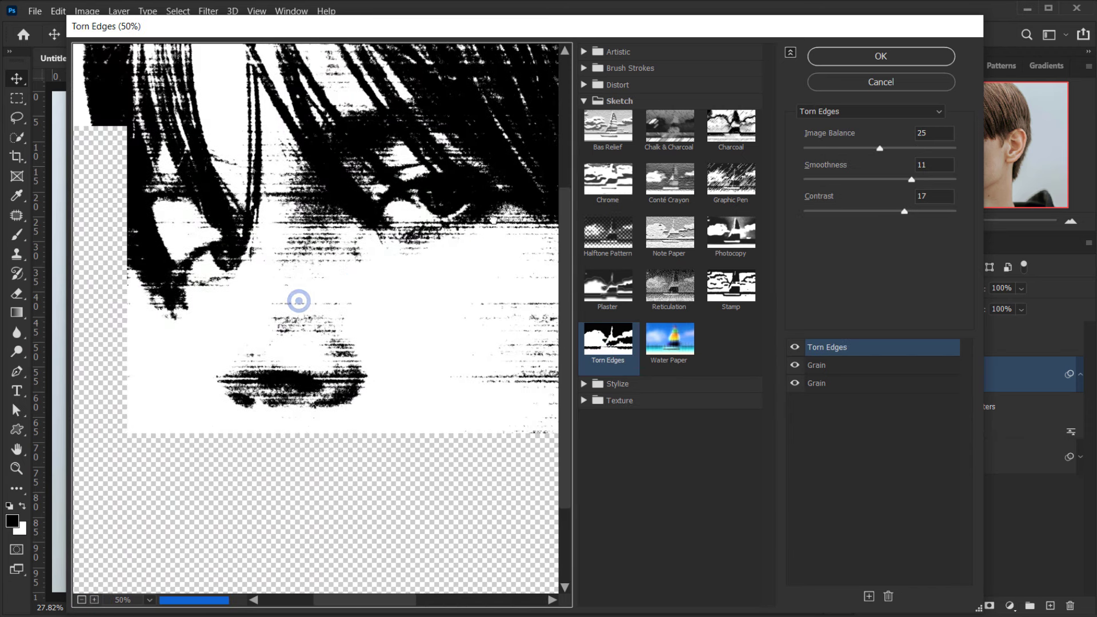
pyautogui.moveTo(296, 299); pyautogui.dragTo(368, 321)
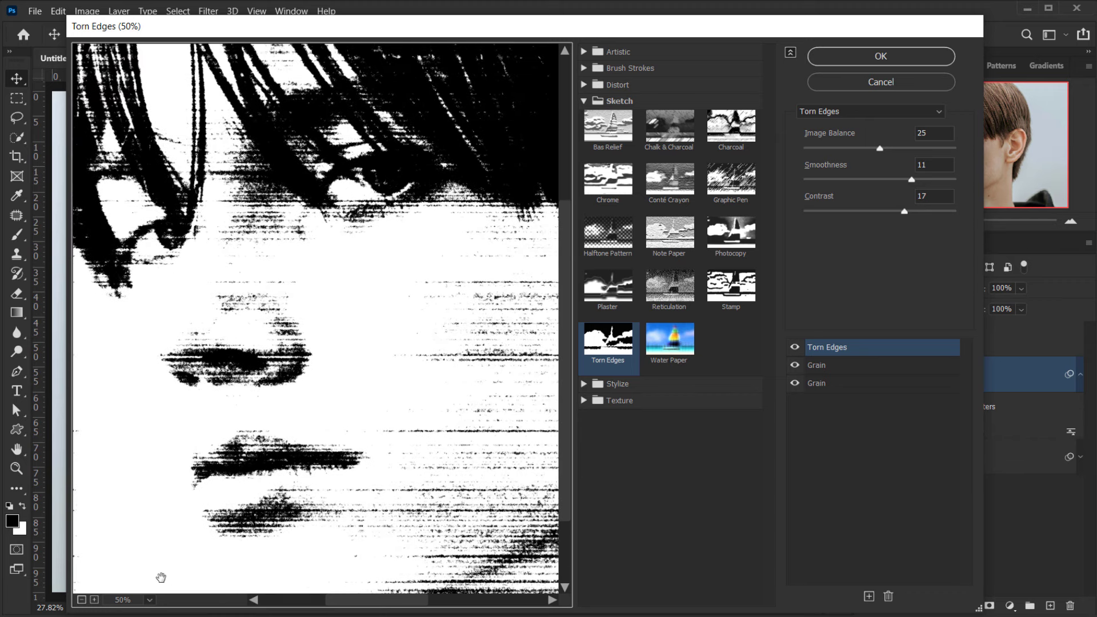
pyautogui.click(81, 600)
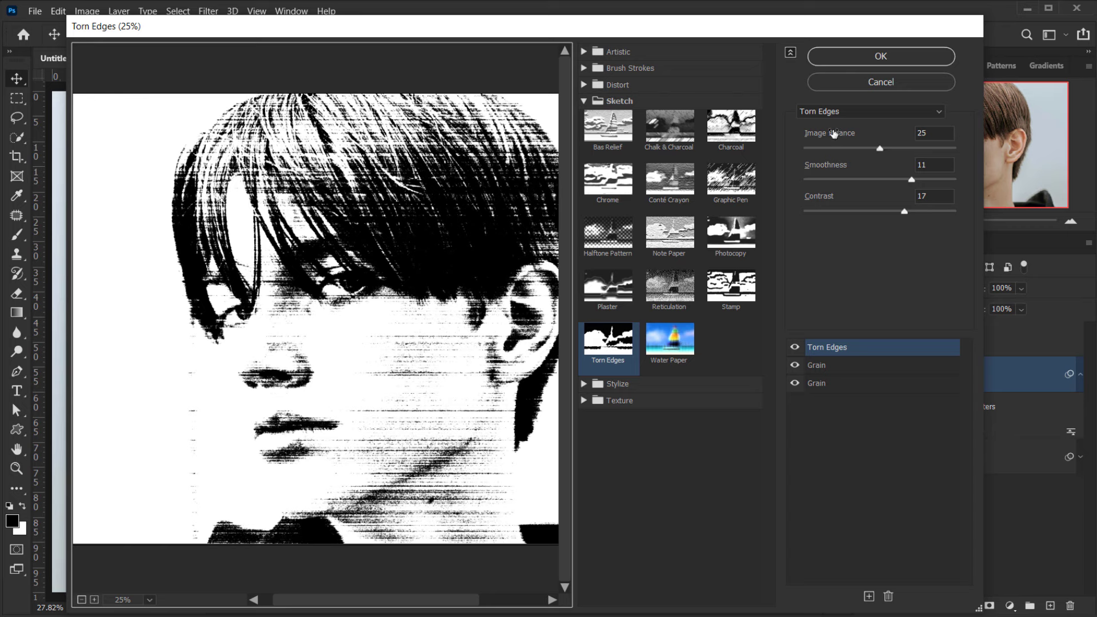
pyautogui.moveTo(880, 148); pyautogui.dragTo(865, 150)
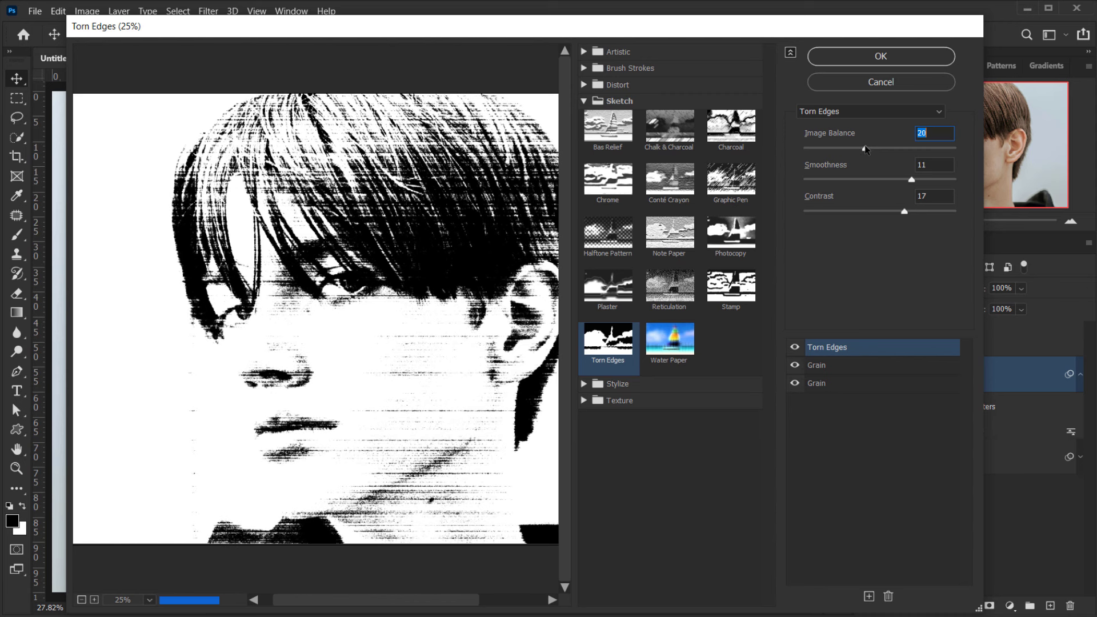
pyautogui.moveTo(423, 305); pyautogui.dragTo(366, 307)
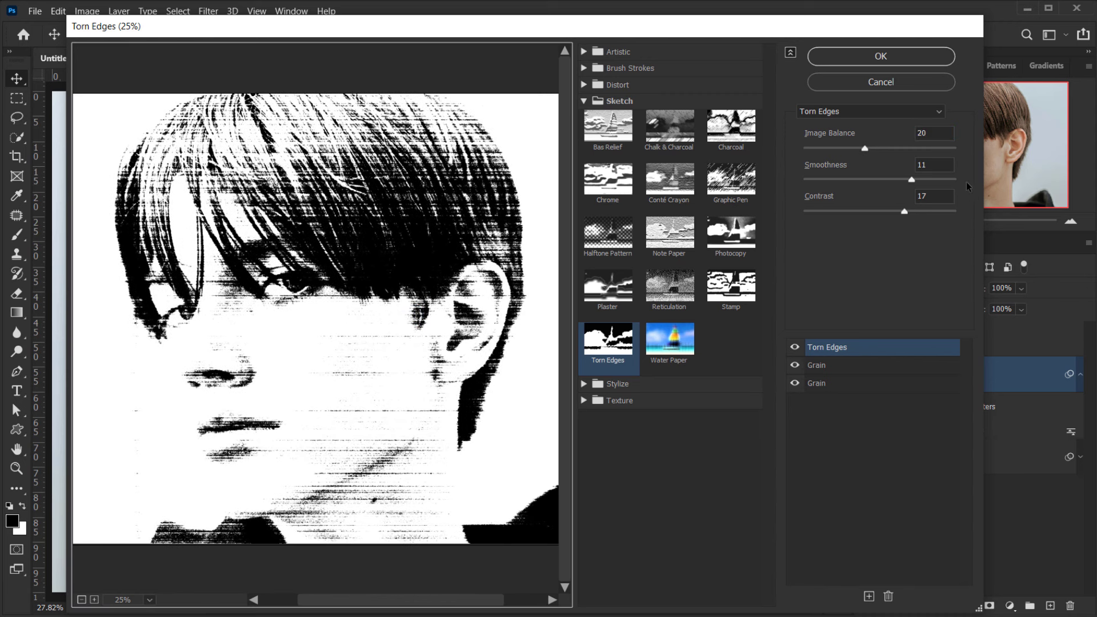
pyautogui.moveTo(911, 180); pyautogui.dragTo(973, 170)
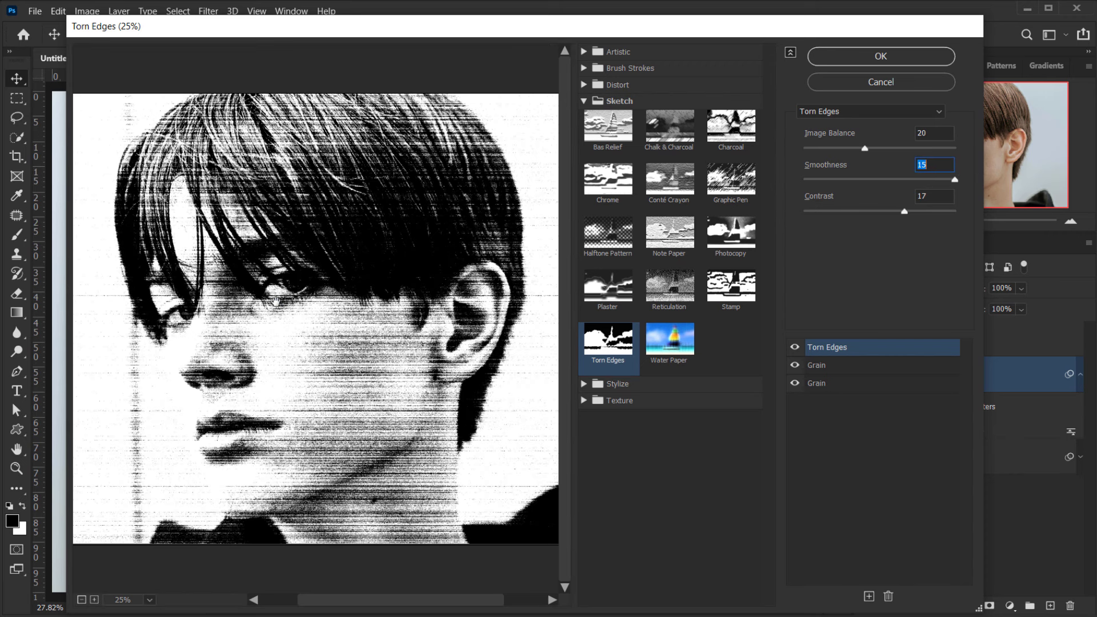
pyautogui.moveTo(255, 303); pyautogui.dragTo(276, 302)
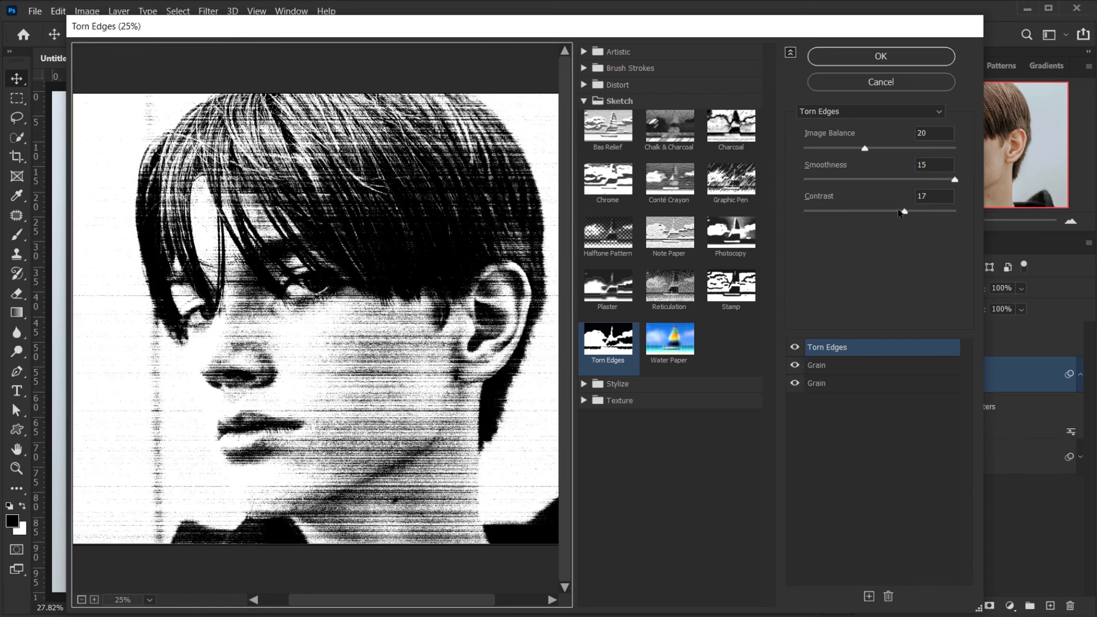
# Try a Torn Edges Contrast of 20, return it to 17, and apply the Filter Gallery effects to Image base.
pyautogui.moveTo(904, 213)
pyautogui.mouseDown()
pyautogui.moveTo(916, 213)
pyautogui.moveTo(851, 210)
pyautogui.moveTo(923, 216)
pyautogui.mouseUp()
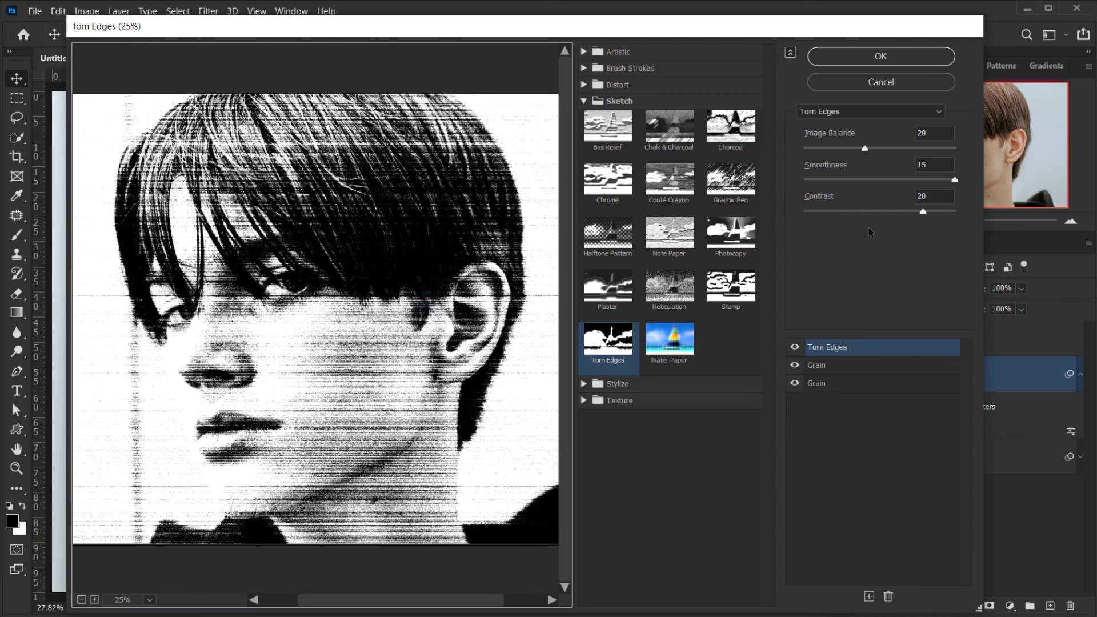
pyautogui.click(918, 212)
pyautogui.moveTo(917, 212); pyautogui.dragTo(906, 212)
pyautogui.hotkey('ctrl', '+')
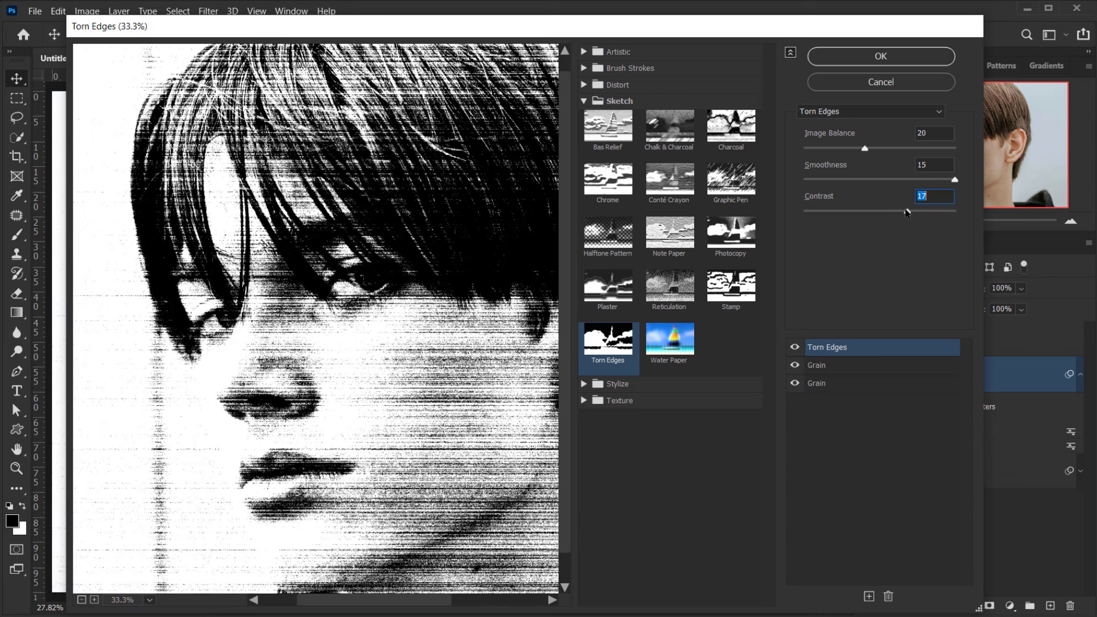
pyautogui.moveTo(409, 327); pyautogui.dragTo(346, 236)
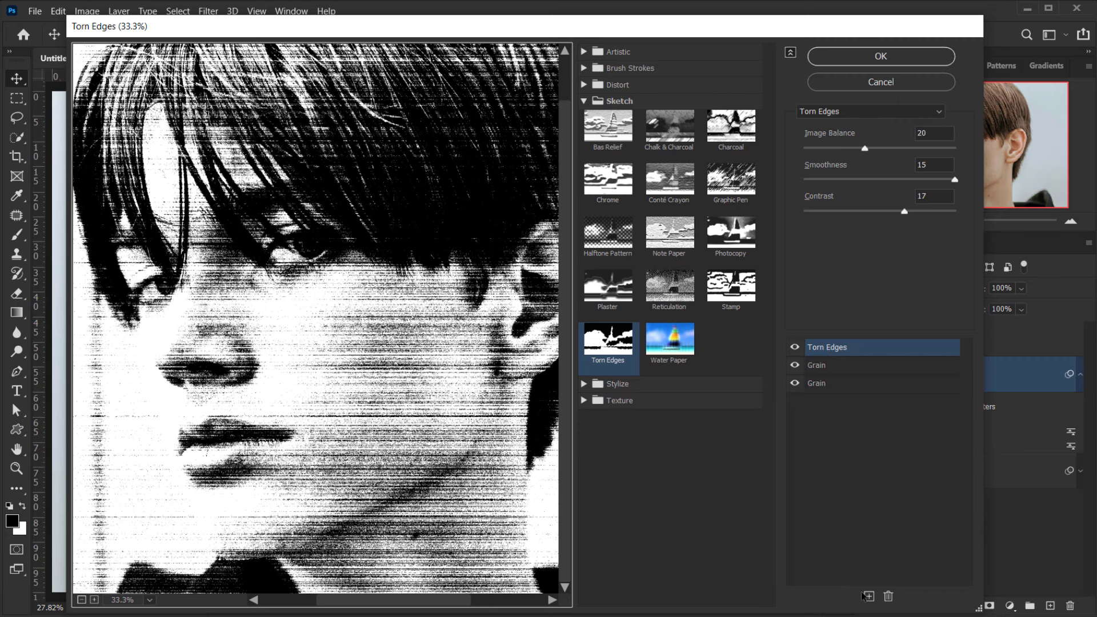
pyautogui.click(860, 57)
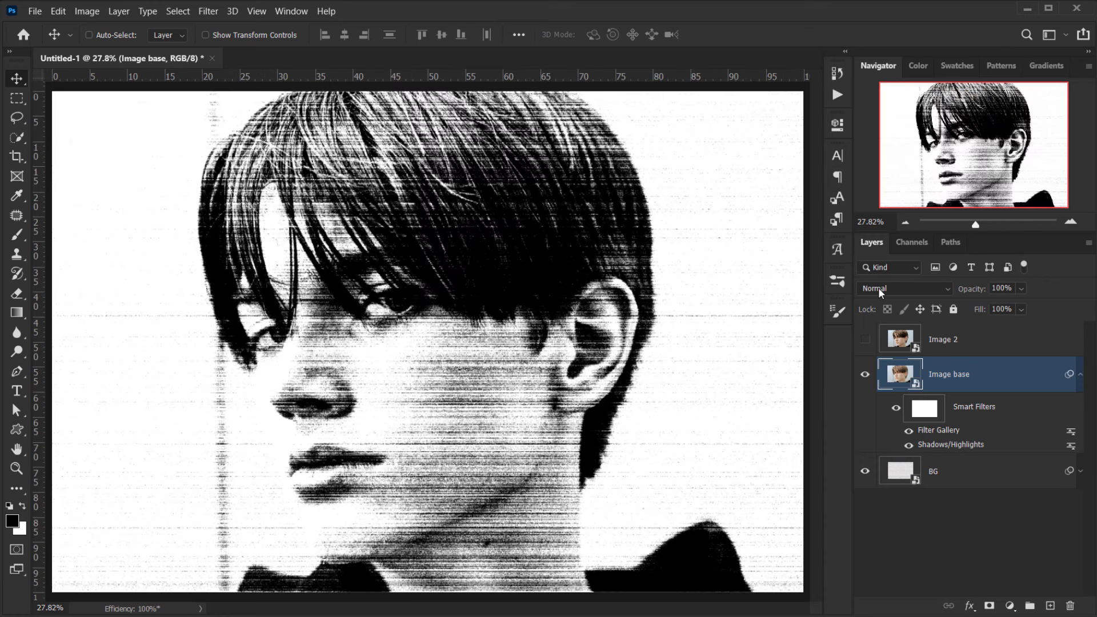
# Set the Image base layer's blend mode to Multiply, and select the Image 2 layer and make it visible.
pyautogui.click(880, 289)
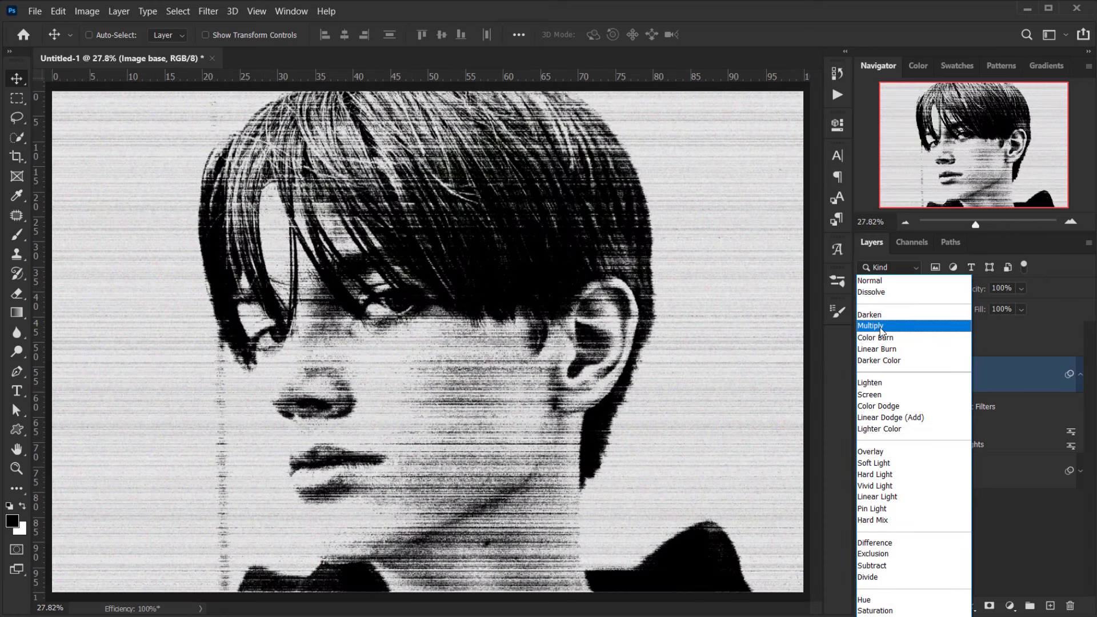
pyautogui.click(877, 325)
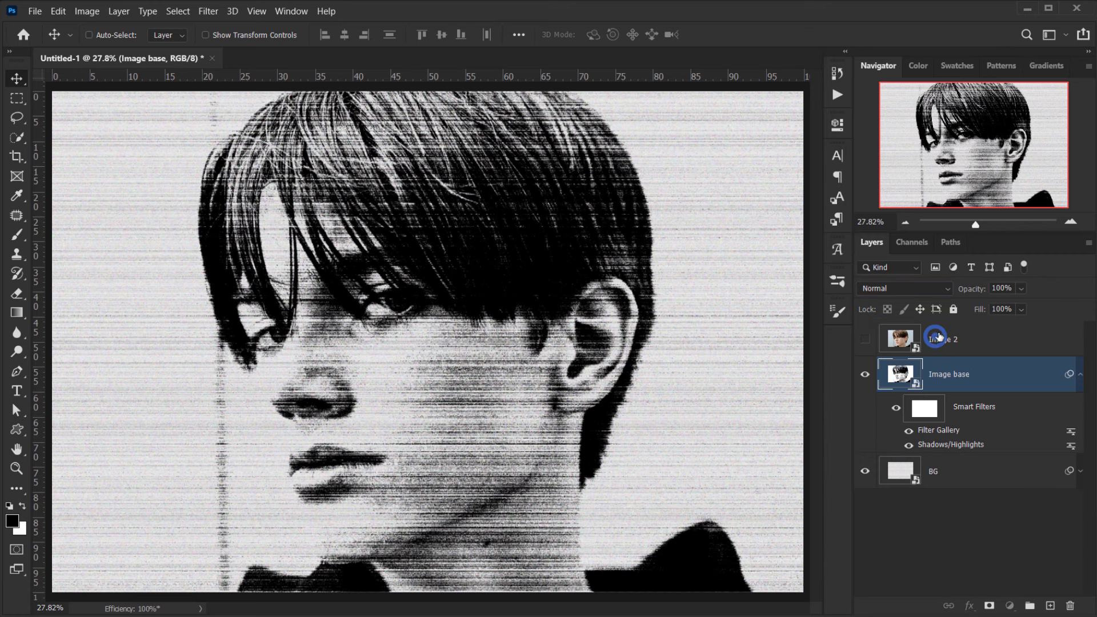
pyautogui.click(941, 339)
pyautogui.click(863, 342)
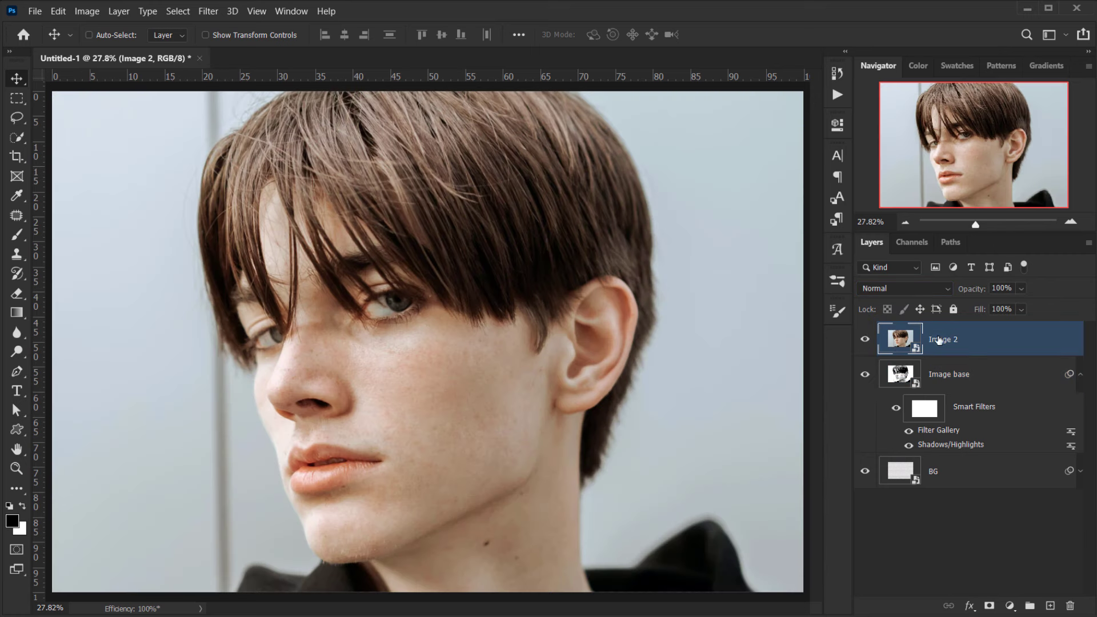
# Apply a Motion Blur to the Image 2 layer with an Angle of 0° and a Distance of 40 pixels.
pyautogui.click(208, 12)
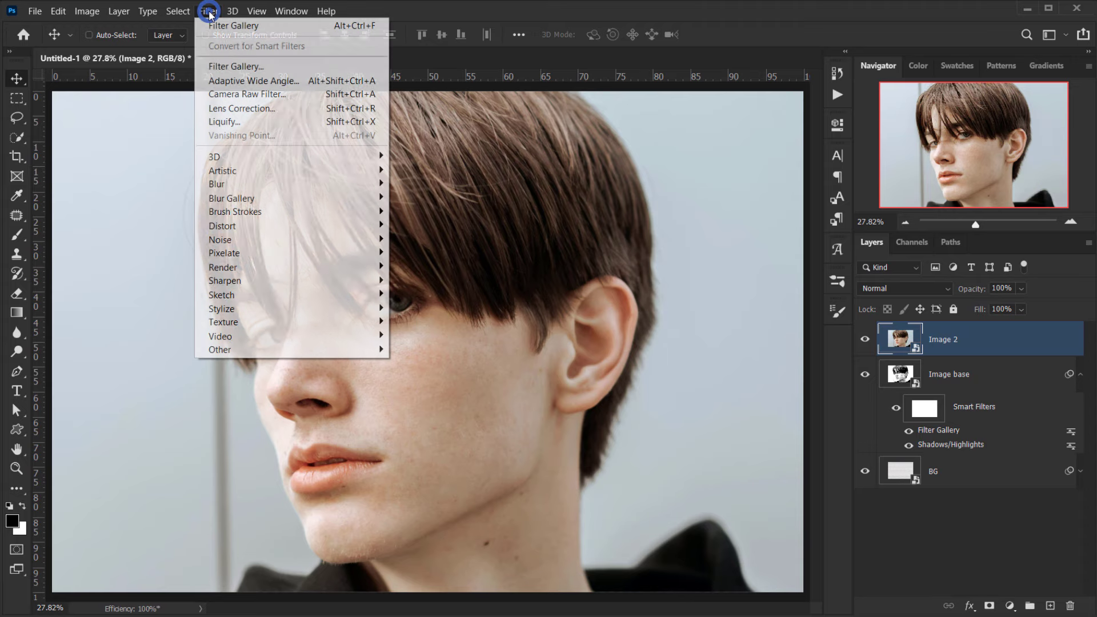
pyautogui.moveTo(262, 185)
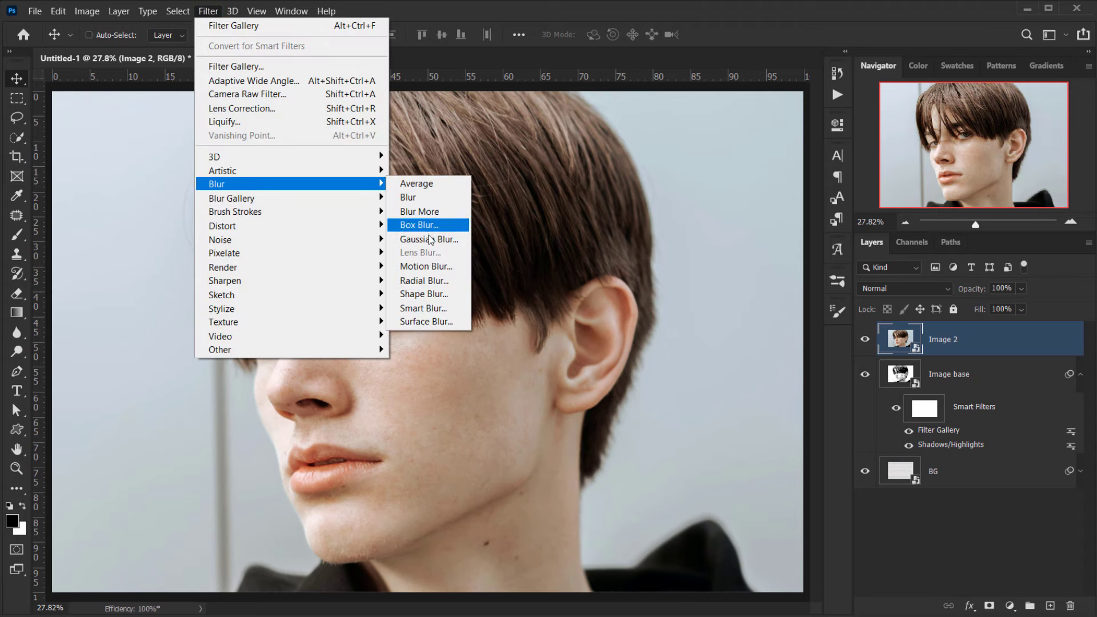
pyautogui.click(422, 267)
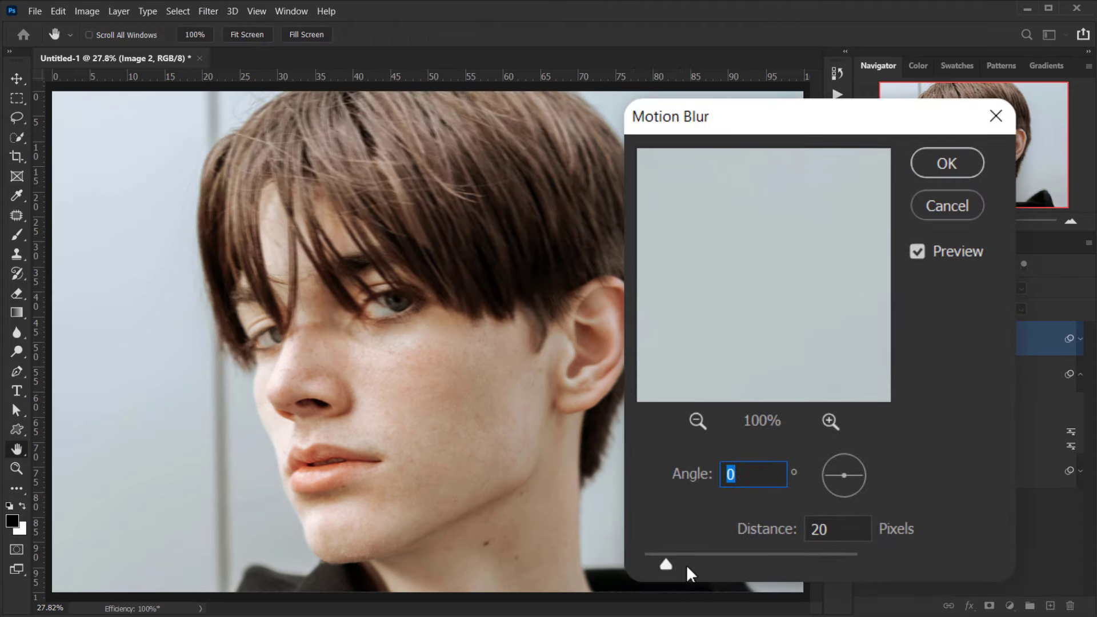
pyautogui.moveTo(661, 397); pyautogui.dragTo(658, 396)
pyautogui.moveTo(662, 565); pyautogui.dragTo(690, 564)
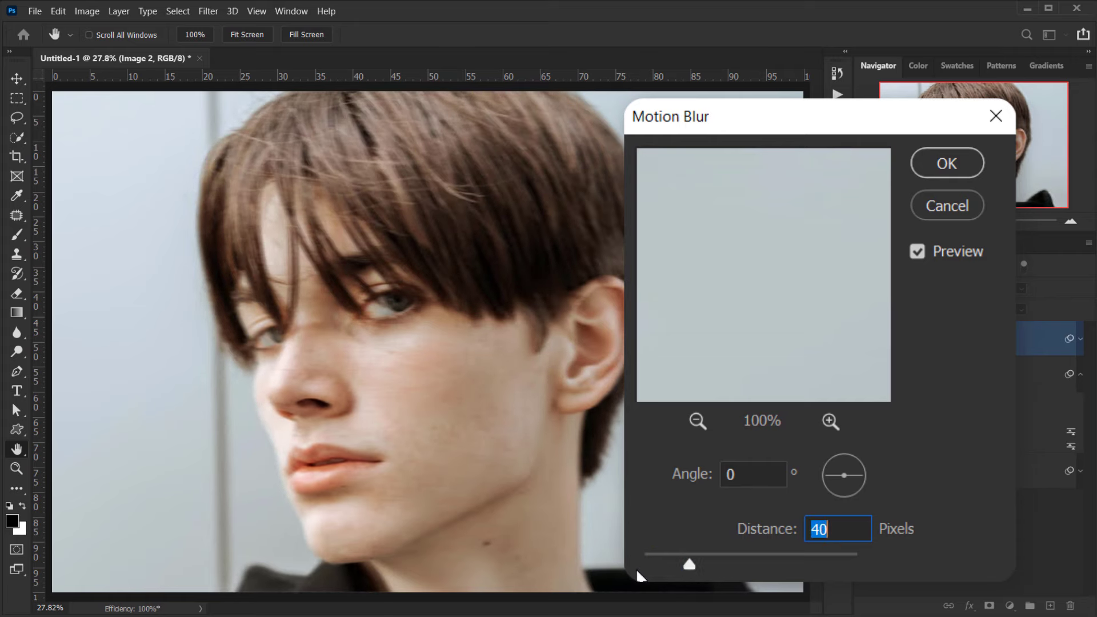
pyautogui.click(754, 479)
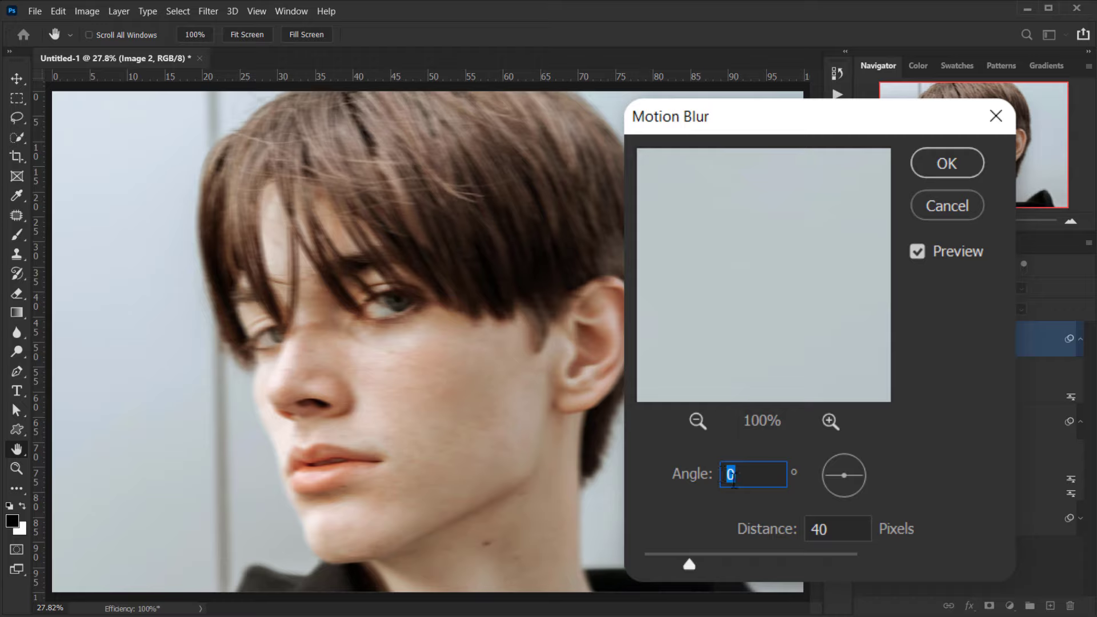
pyautogui.press('Tab')
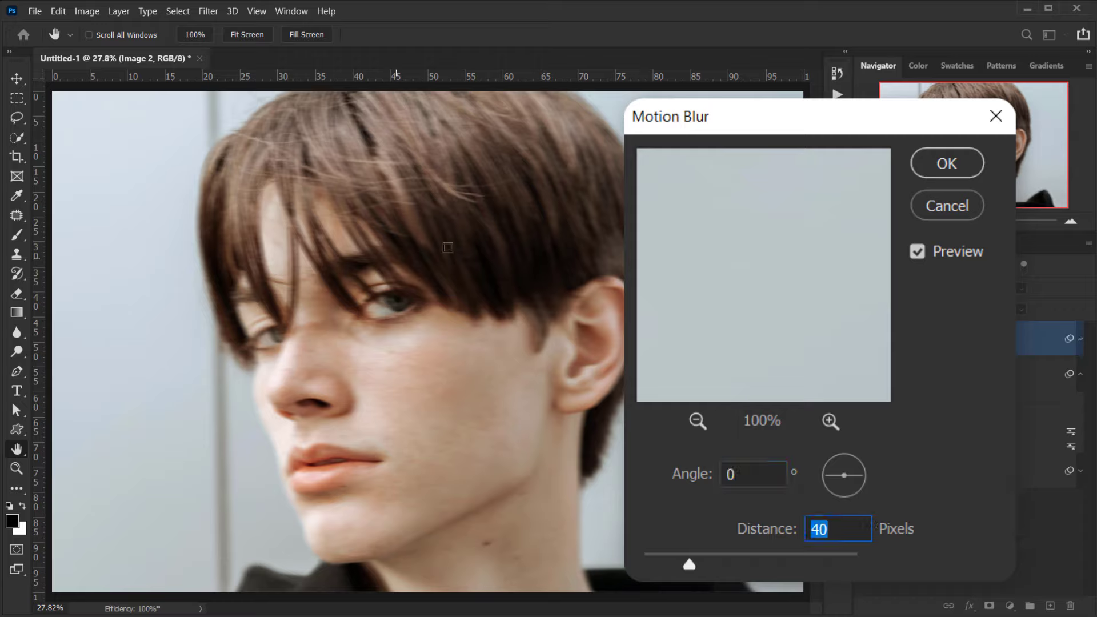
pyautogui.click(862, 153)
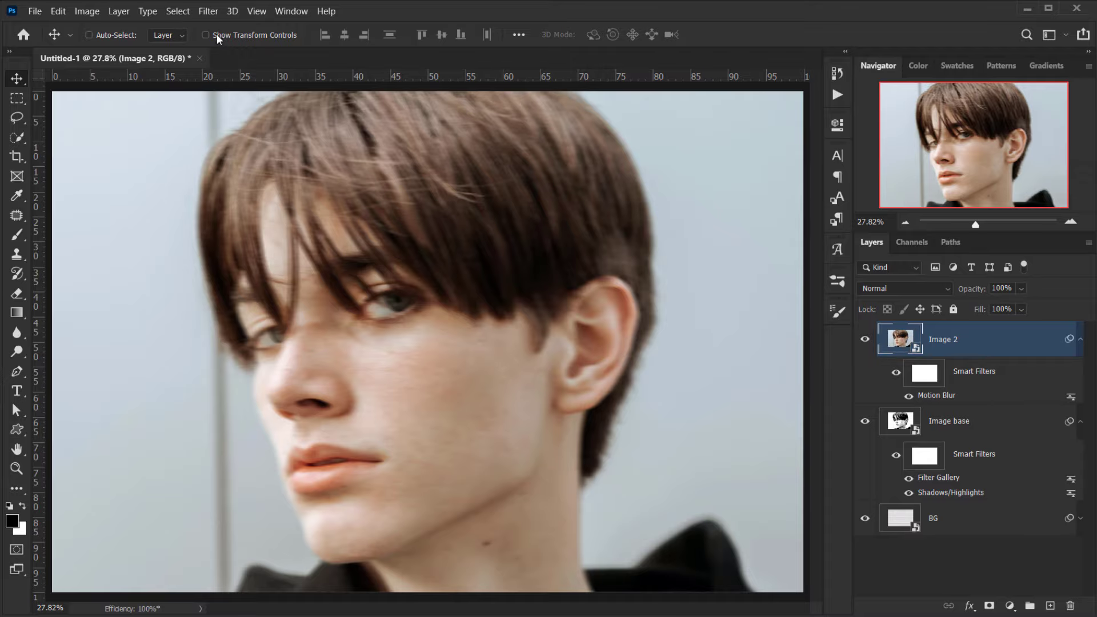
# Apply the Filter Gallery to Image 2 with Torn Edges above two Grain effects, reviewing each effect's settings and the face preview.
pyautogui.click(208, 11)
pyautogui.click(235, 67)
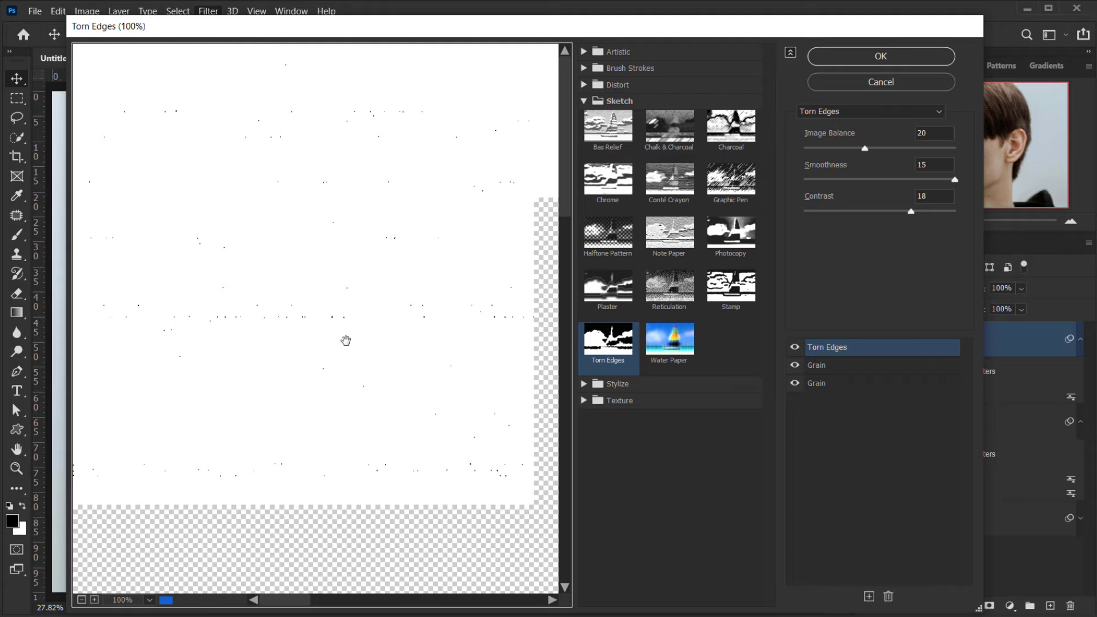
pyautogui.click(79, 602)
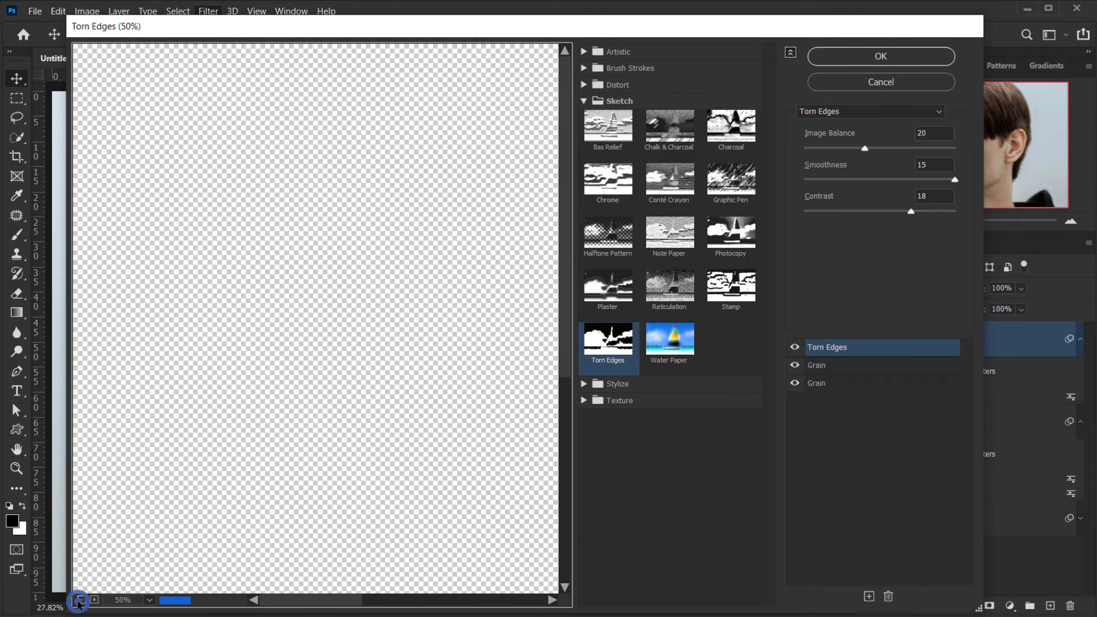
pyautogui.click(79, 602)
pyautogui.moveTo(428, 370); pyautogui.dragTo(251, 307)
pyautogui.moveTo(289, 345); pyautogui.dragTo(348, 250)
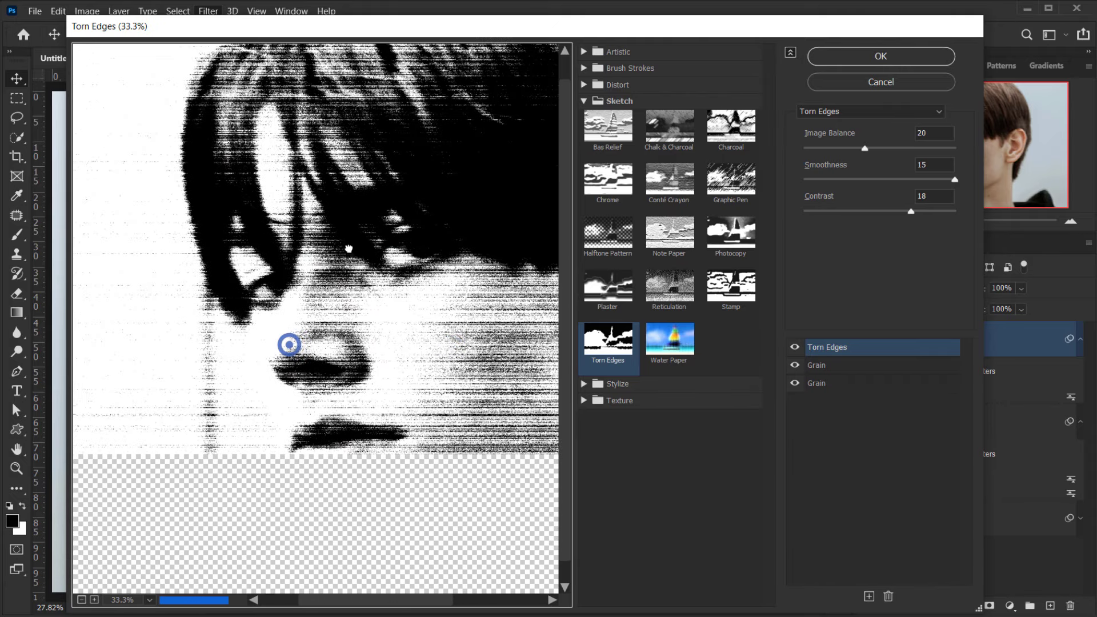
pyautogui.click(826, 382)
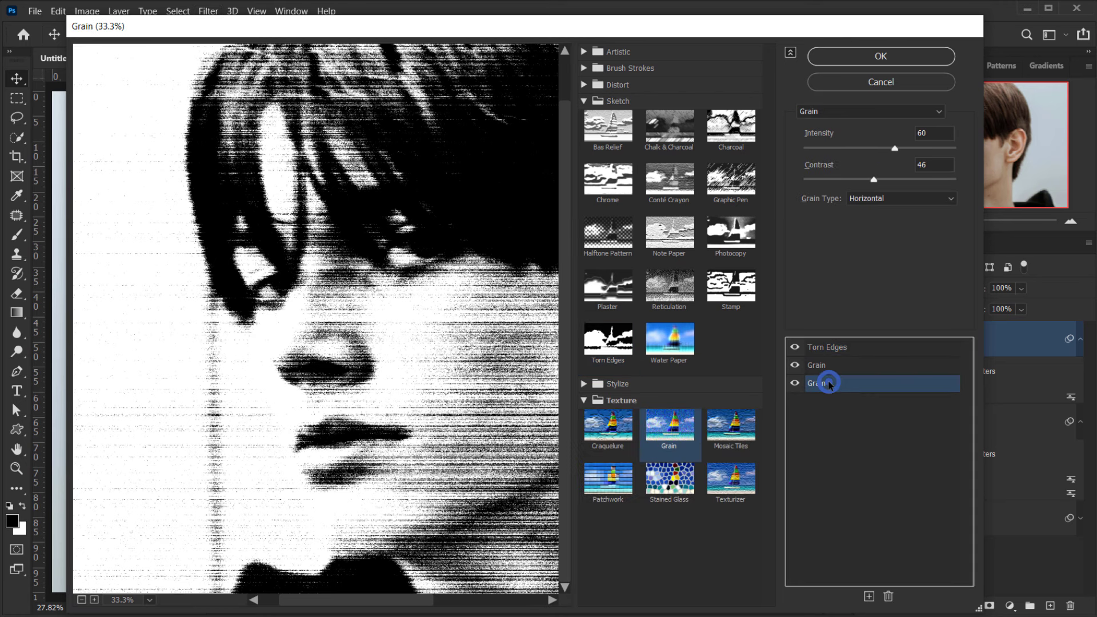
pyautogui.click(825, 365)
pyautogui.click(824, 351)
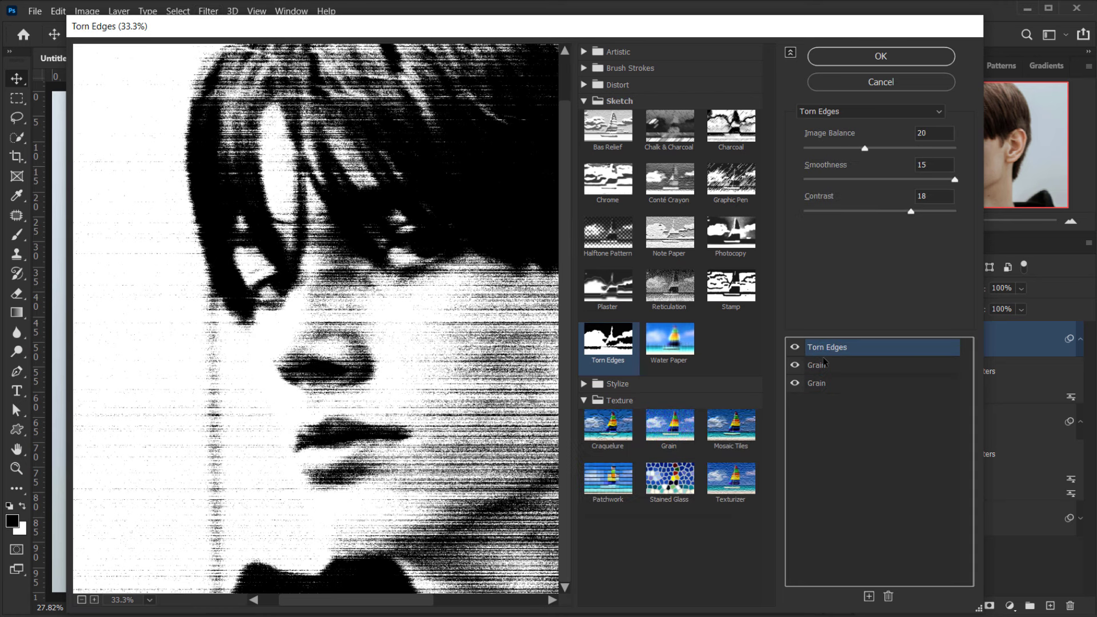
pyautogui.moveTo(434, 362); pyautogui.dragTo(326, 345)
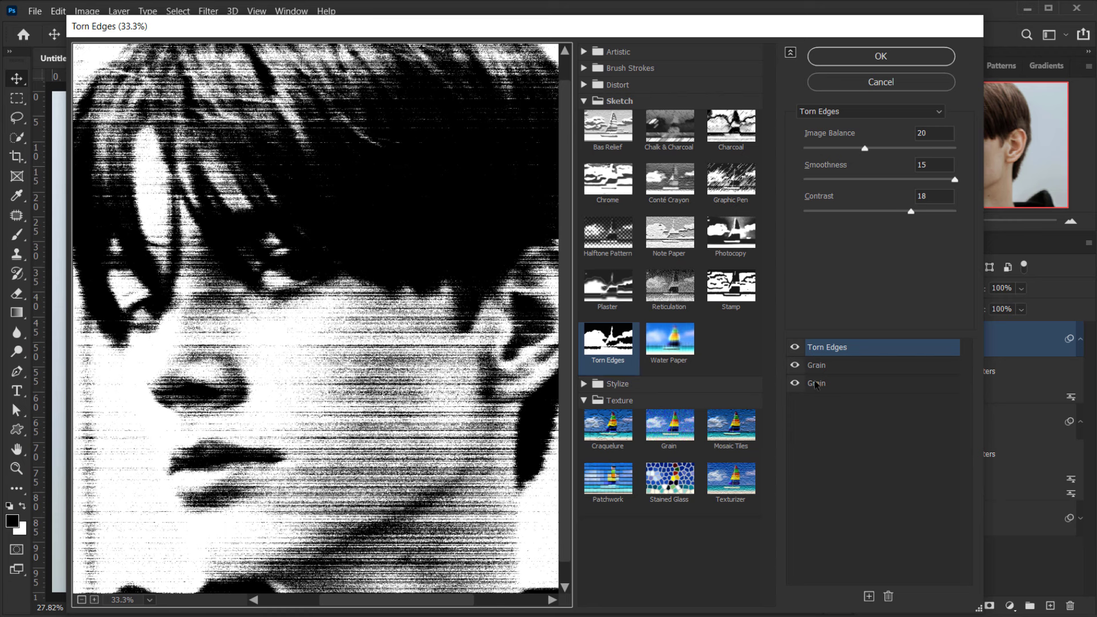
pyautogui.click(847, 60)
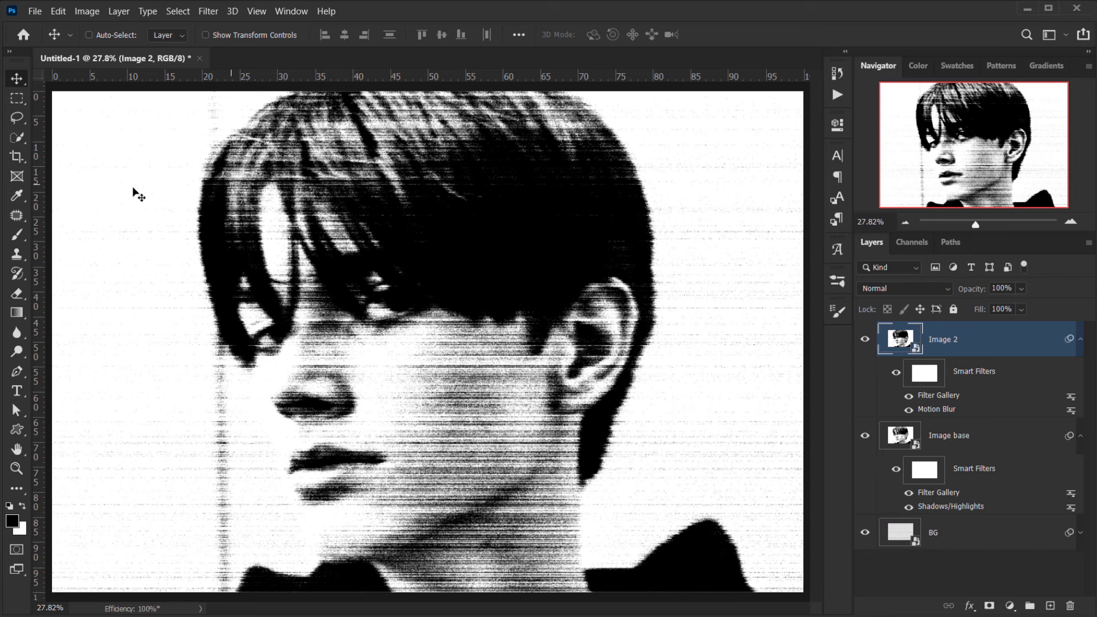
# Save the document on the computer as Bad Photocopy.psd in the Desktop's Bad Photocopy folder, keeping its layers.
pyautogui.click(33, 12)
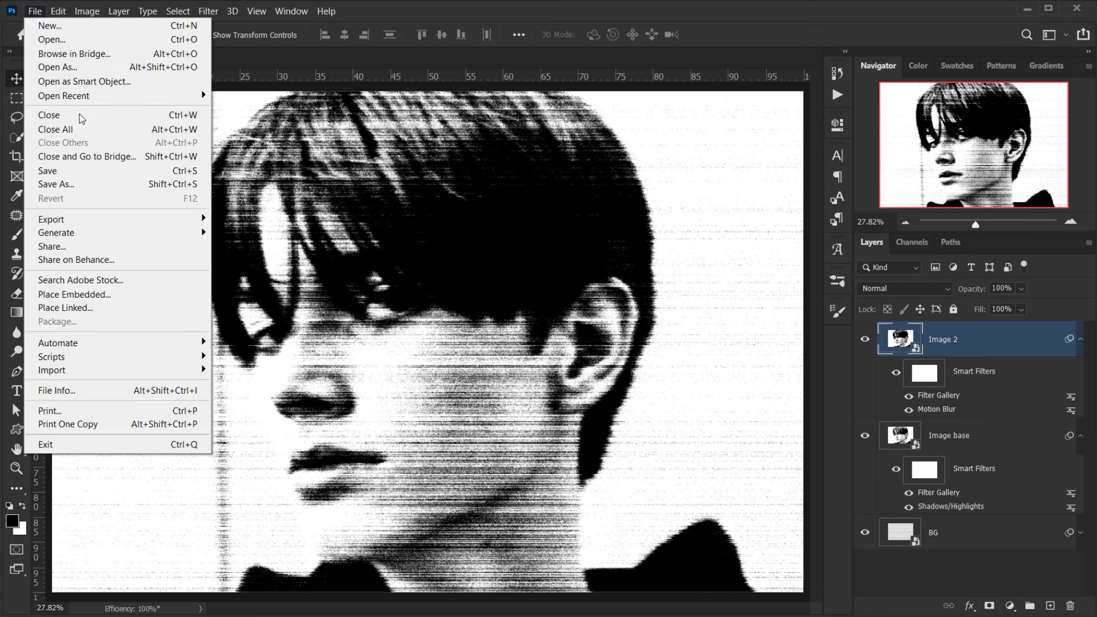
pyautogui.click(57, 184)
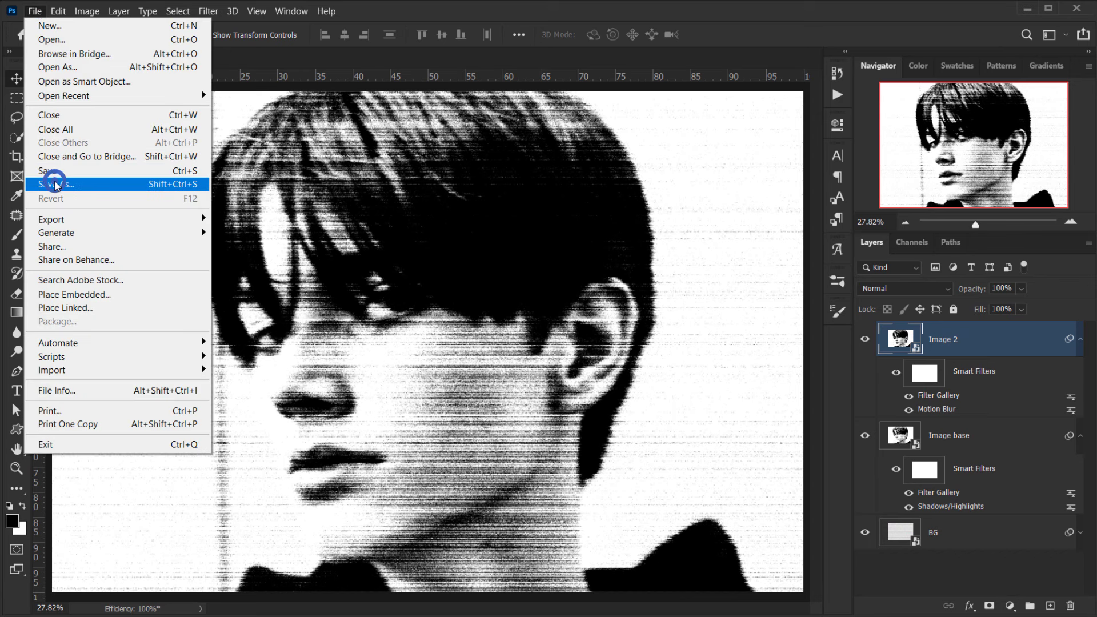
pyautogui.click(539, 461)
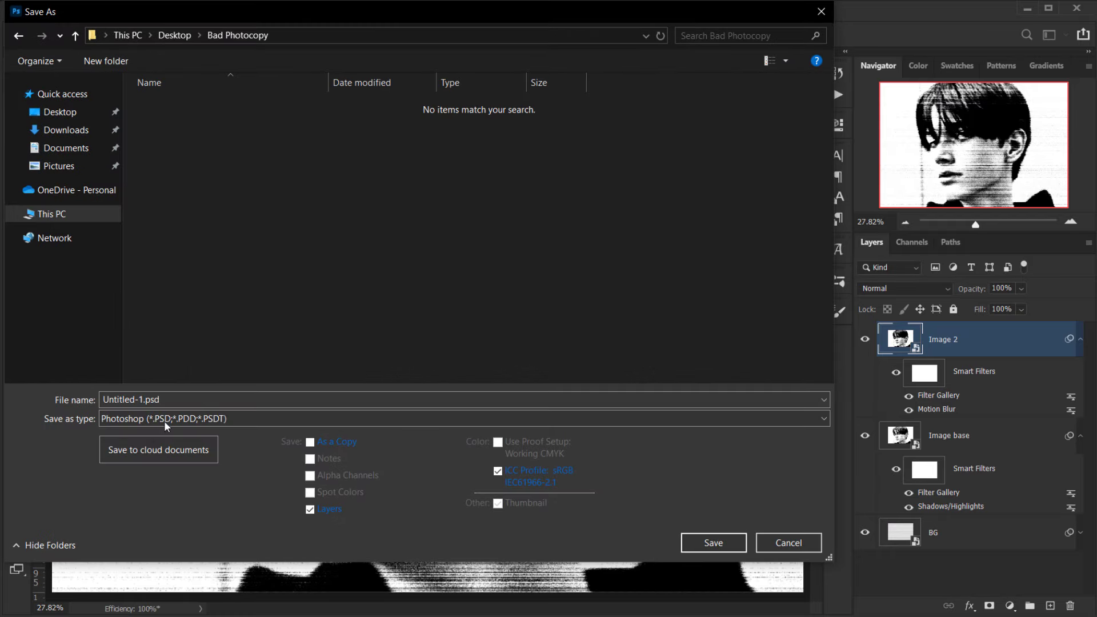
pyautogui.click(157, 394)
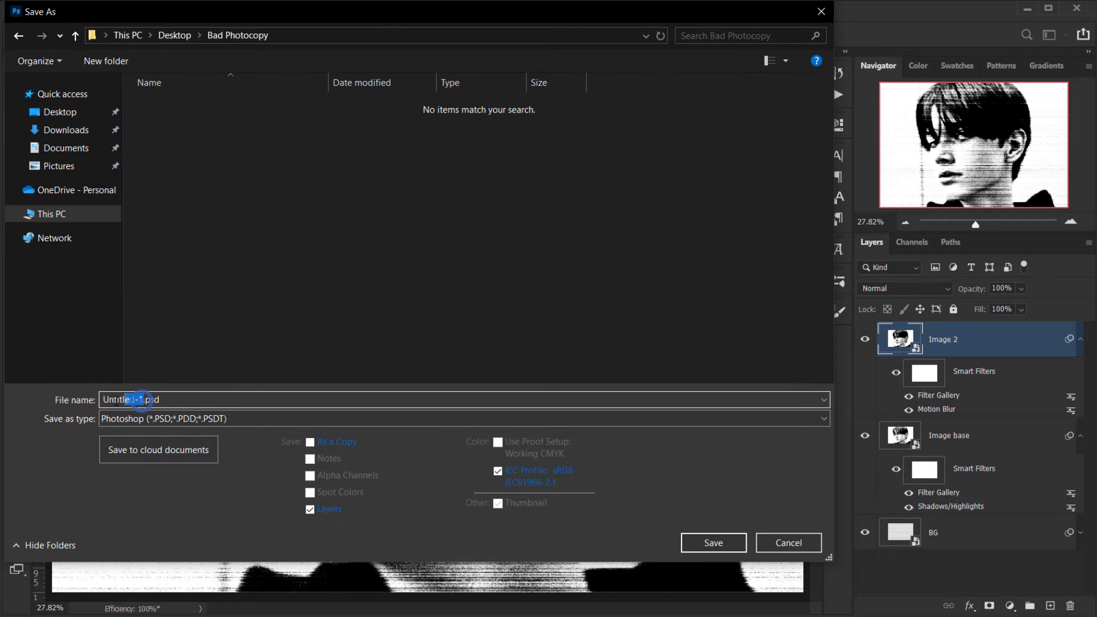
pyautogui.write('Bad Photocopy')
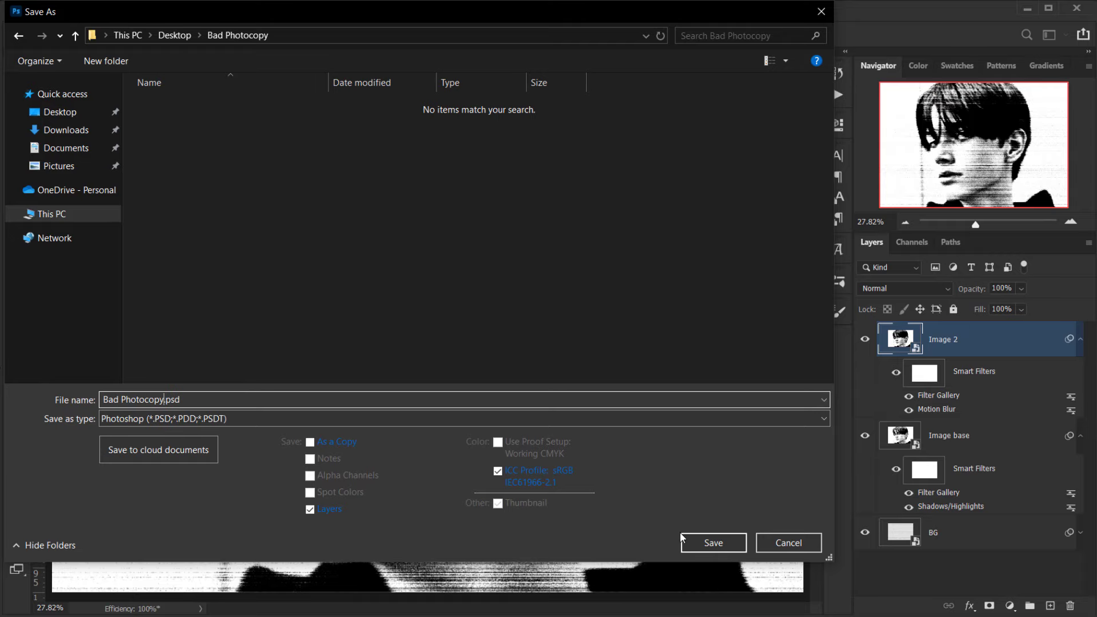
pyautogui.click(713, 543)
pyautogui.click(714, 165)
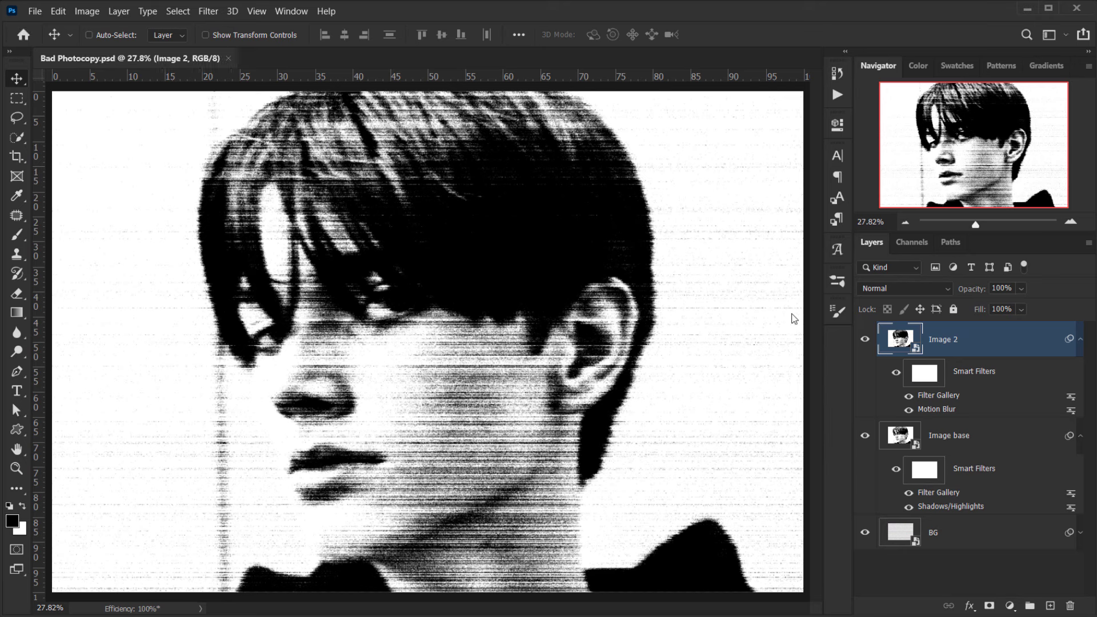
# Apply Displace to Image 2 with Horizontal Scale 15, Vertical Scale 0, Stretch To Fit and Repeat Edge Pixels, using Bad Photocopy.psd as the map.
pyautogui.click(209, 17)
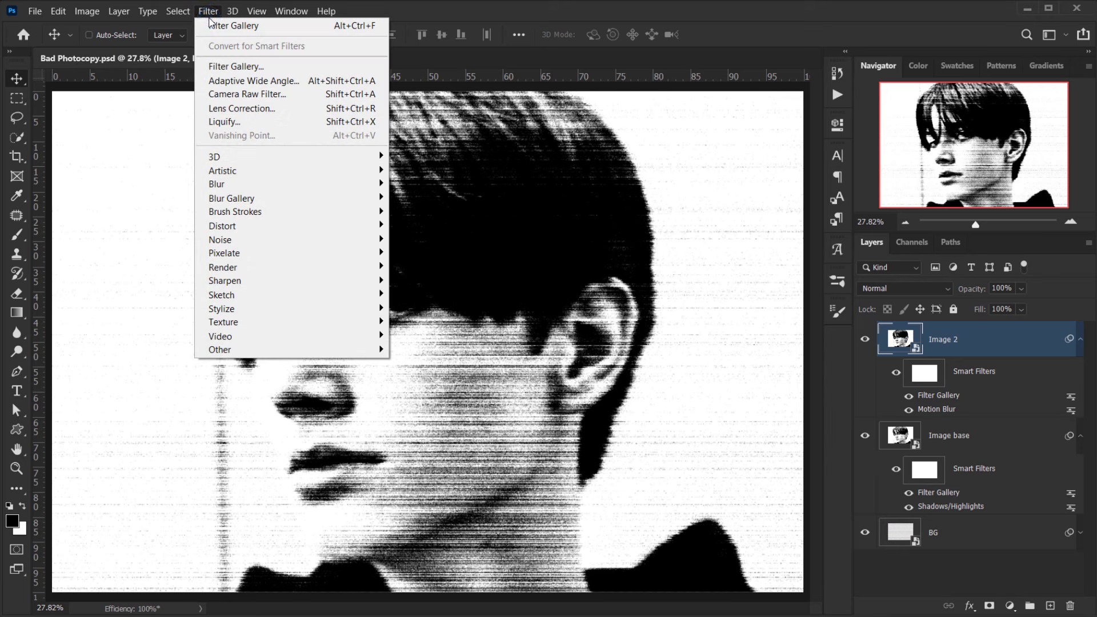
pyautogui.moveTo(262, 226)
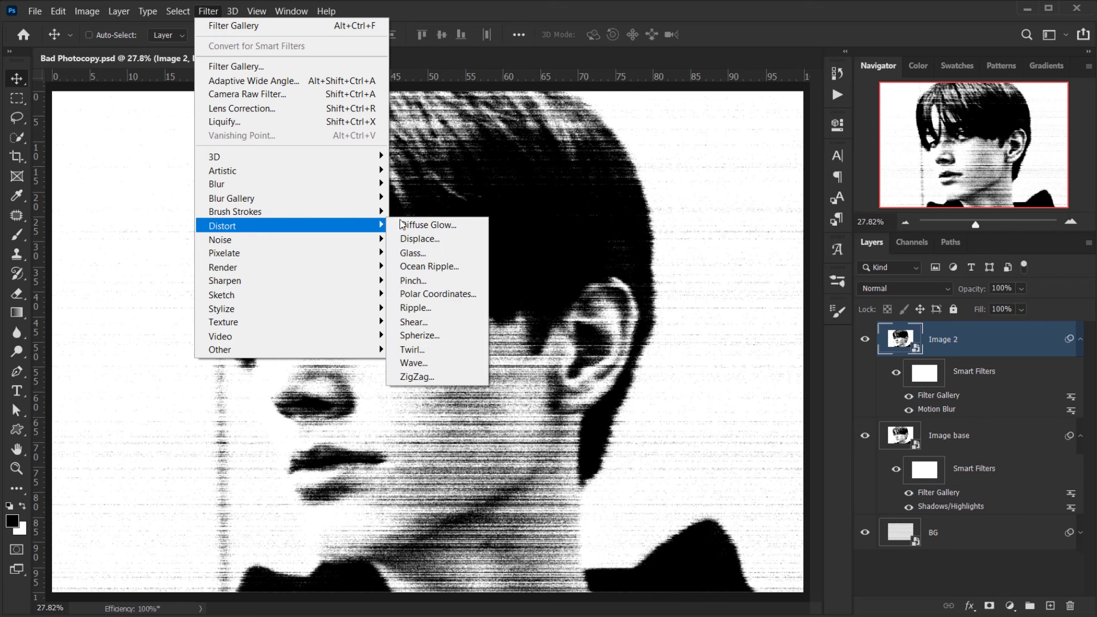
pyautogui.click(430, 239)
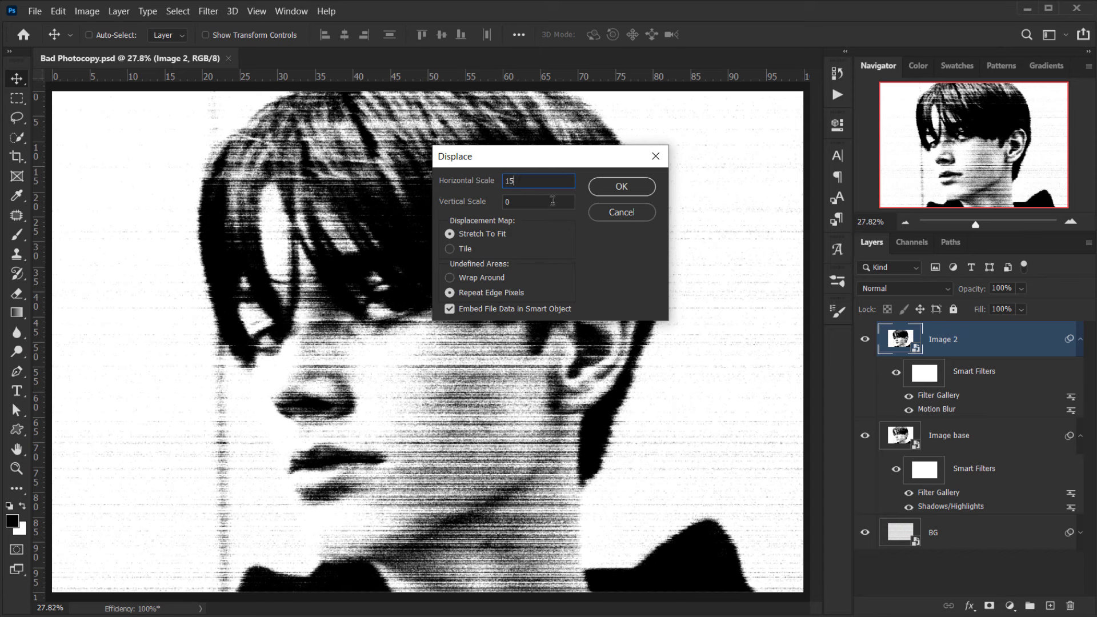
pyautogui.click(517, 203)
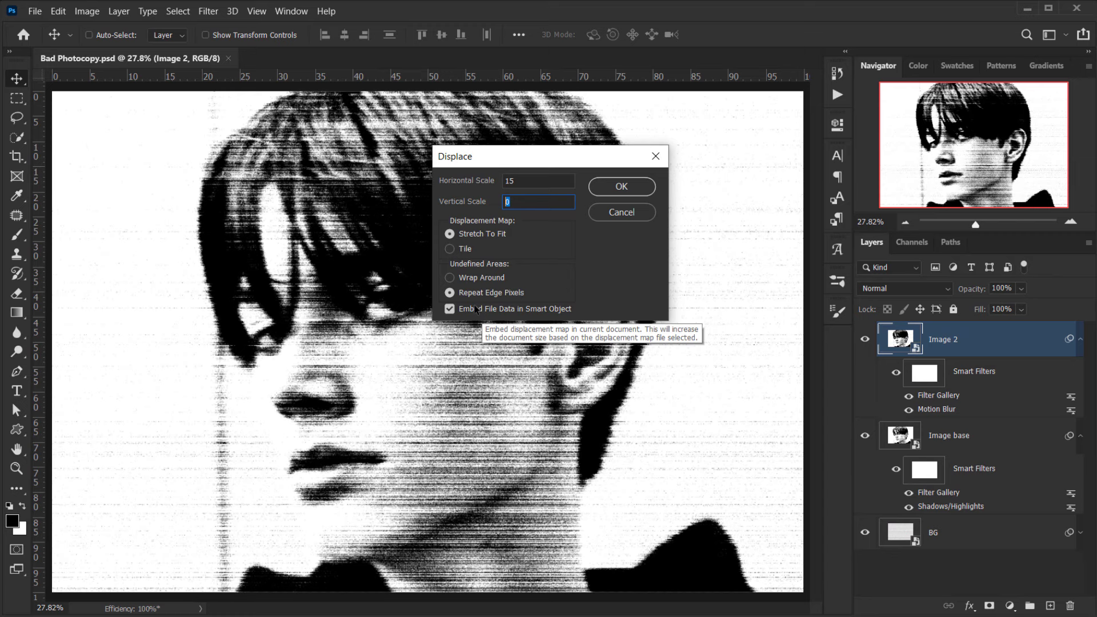
pyautogui.click(629, 187)
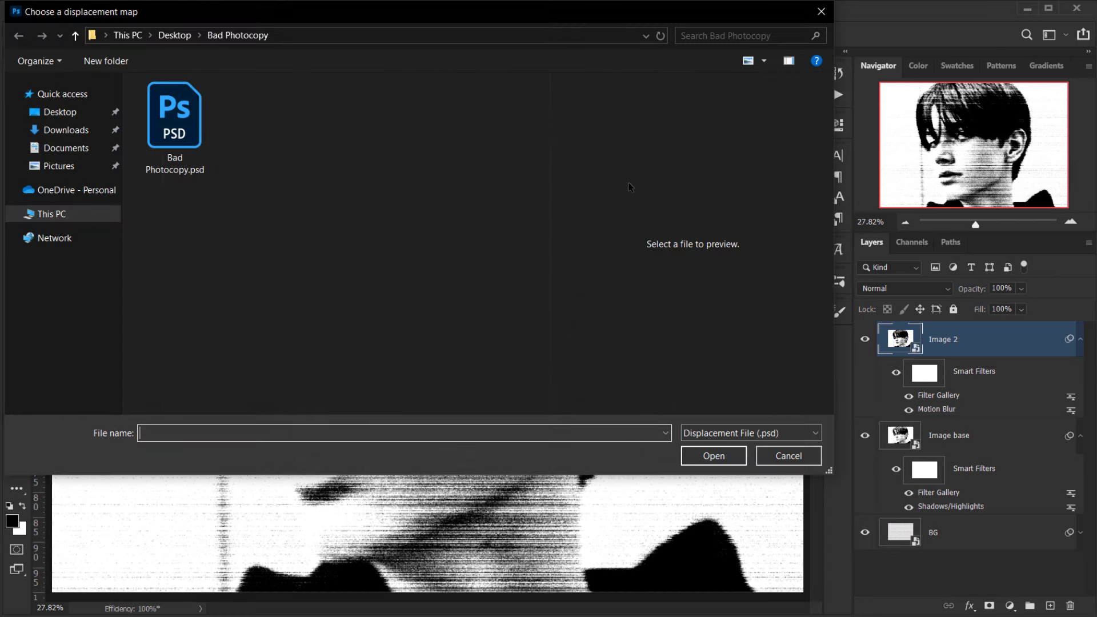
pyautogui.click(173, 137)
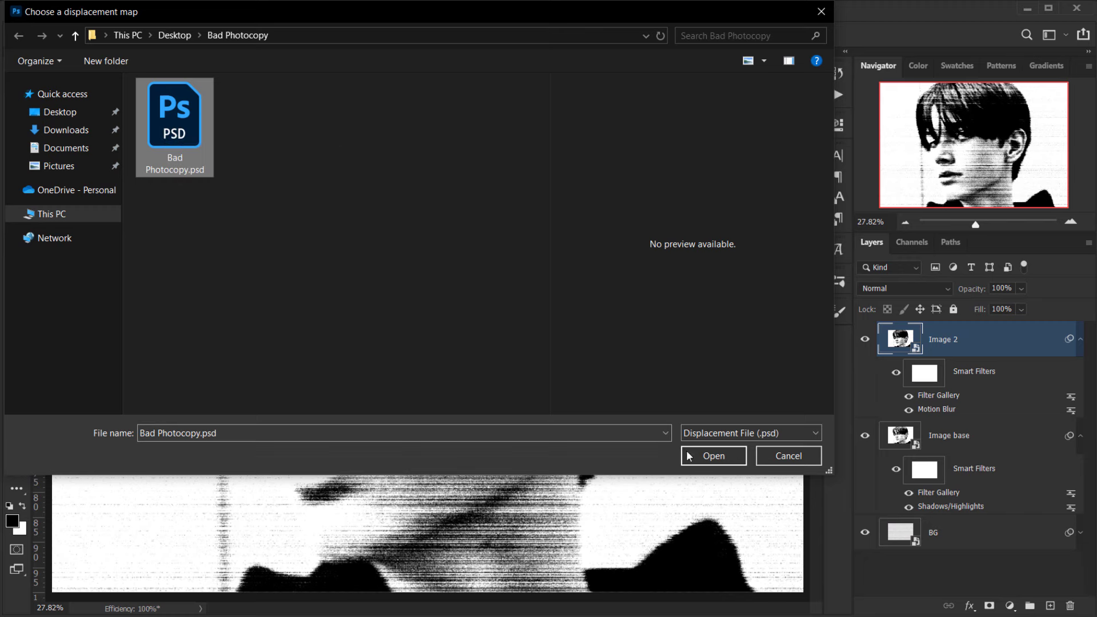
pyautogui.click(713, 457)
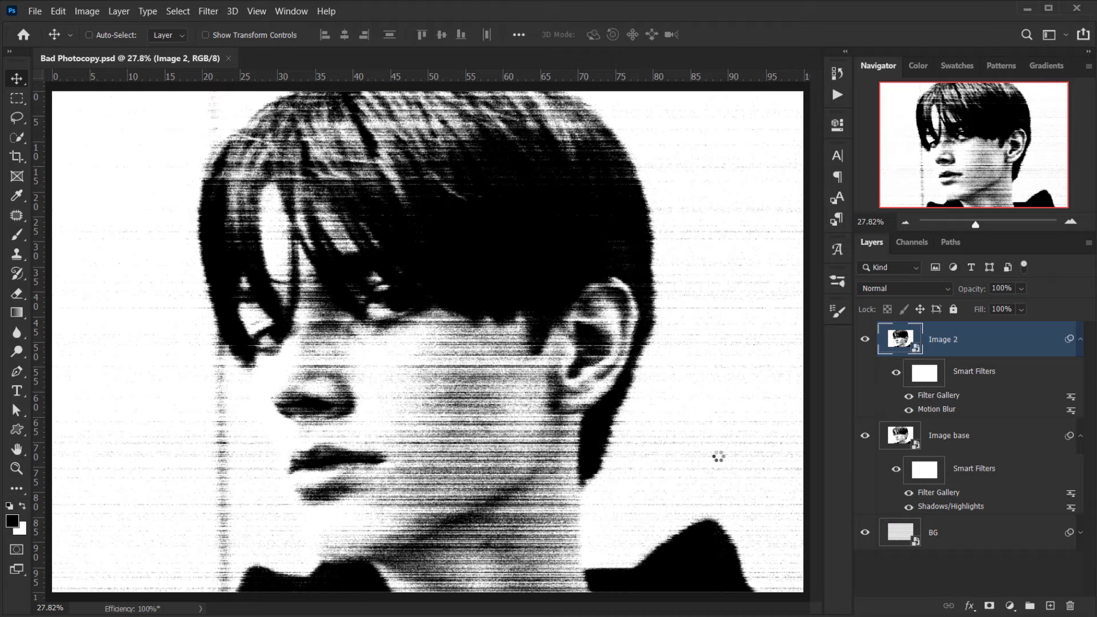
# Examine the displaced edges around the hair, face and ear on Image 2 up close and at full-canvas size.
pyautogui.scroll(2, 412, 397)
pyautogui.scroll(4, 483, 389)
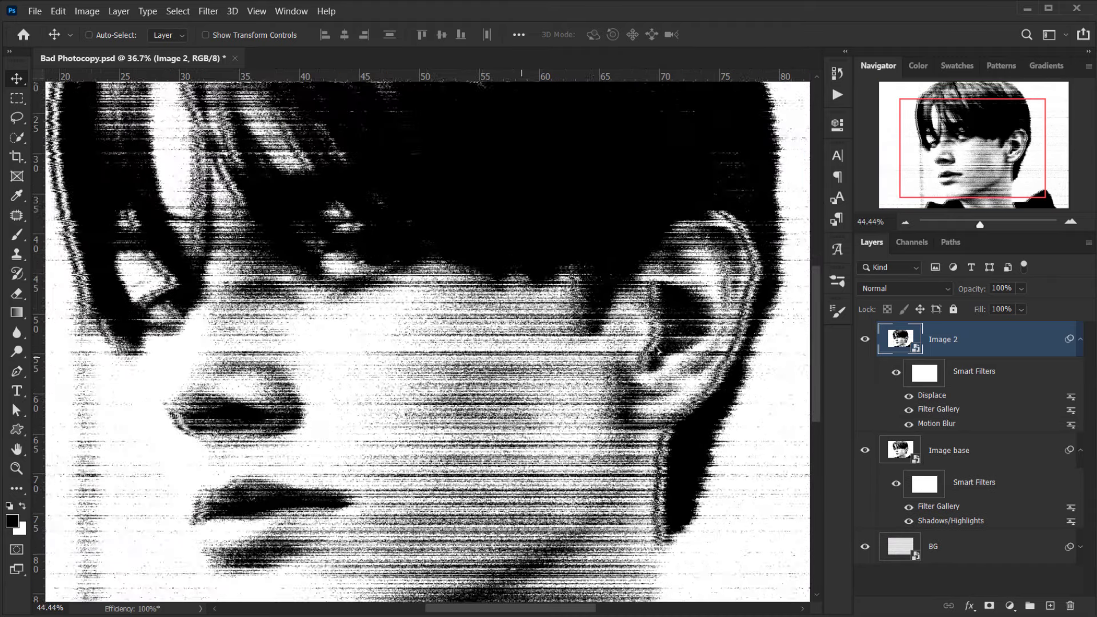
pyautogui.scroll(-6, 694, 321)
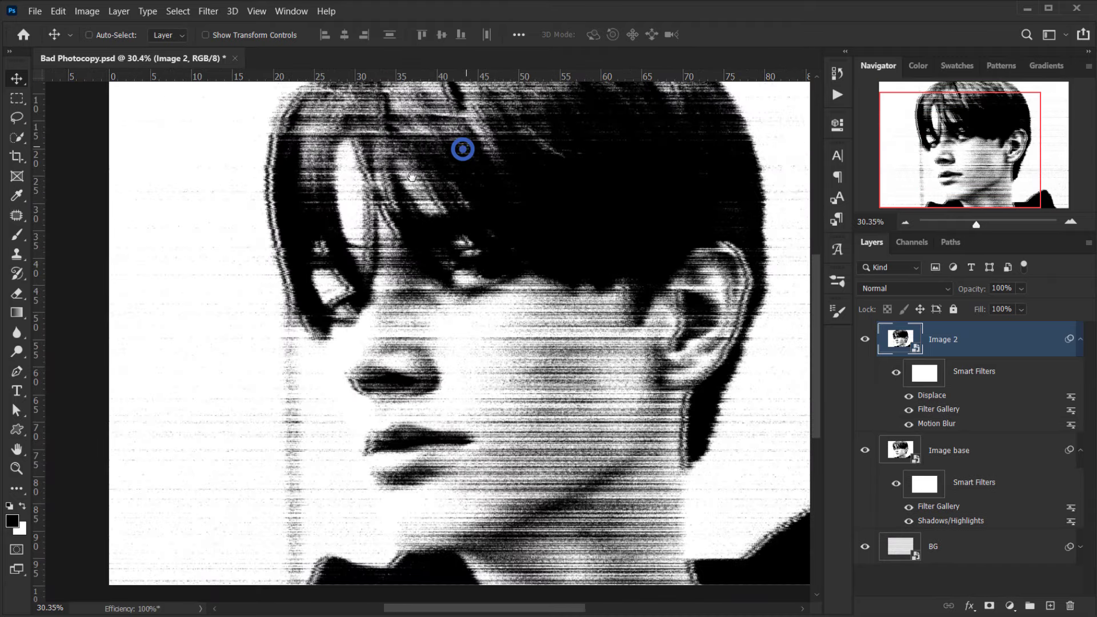
pyautogui.scroll(5, 599, 475)
pyautogui.scroll(-6, 600, 476)
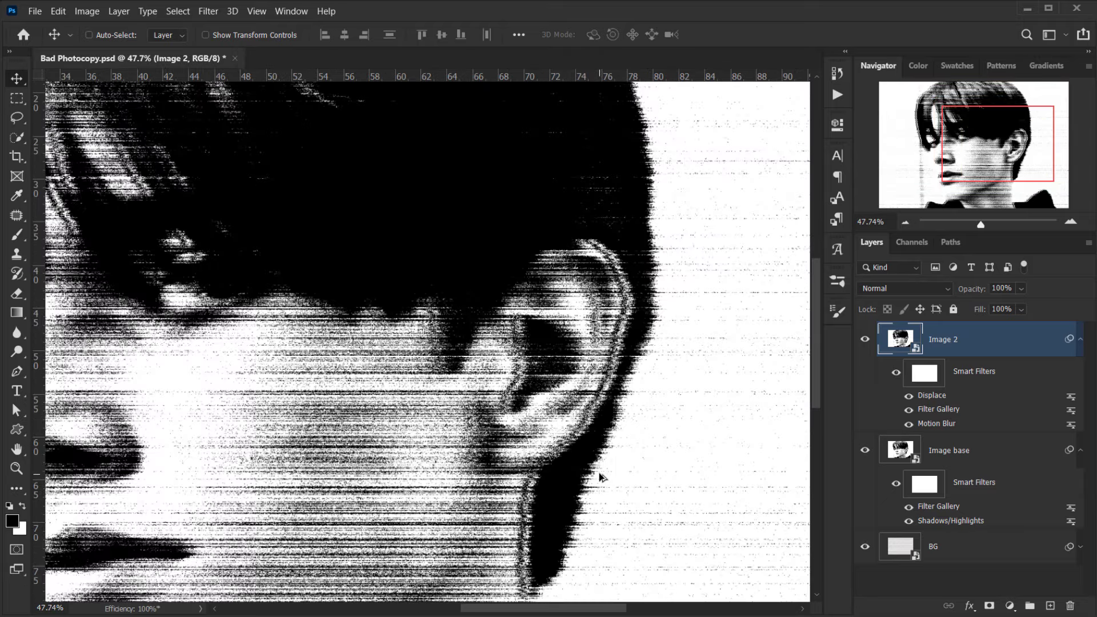
pyautogui.scroll(2, 368, 376)
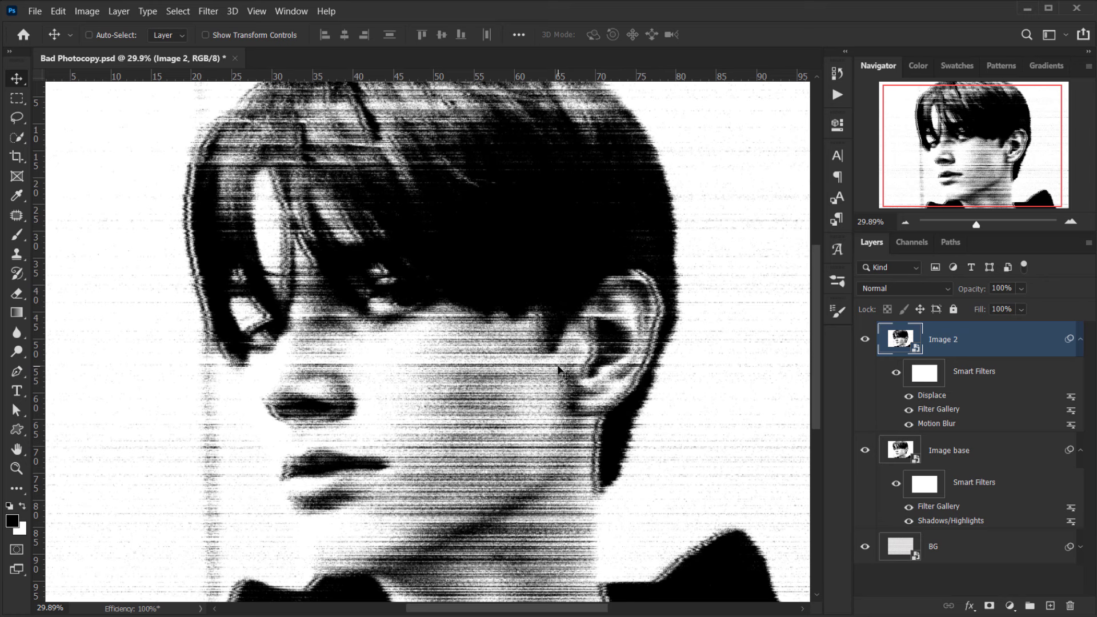
pyautogui.scroll(-1, 559, 371)
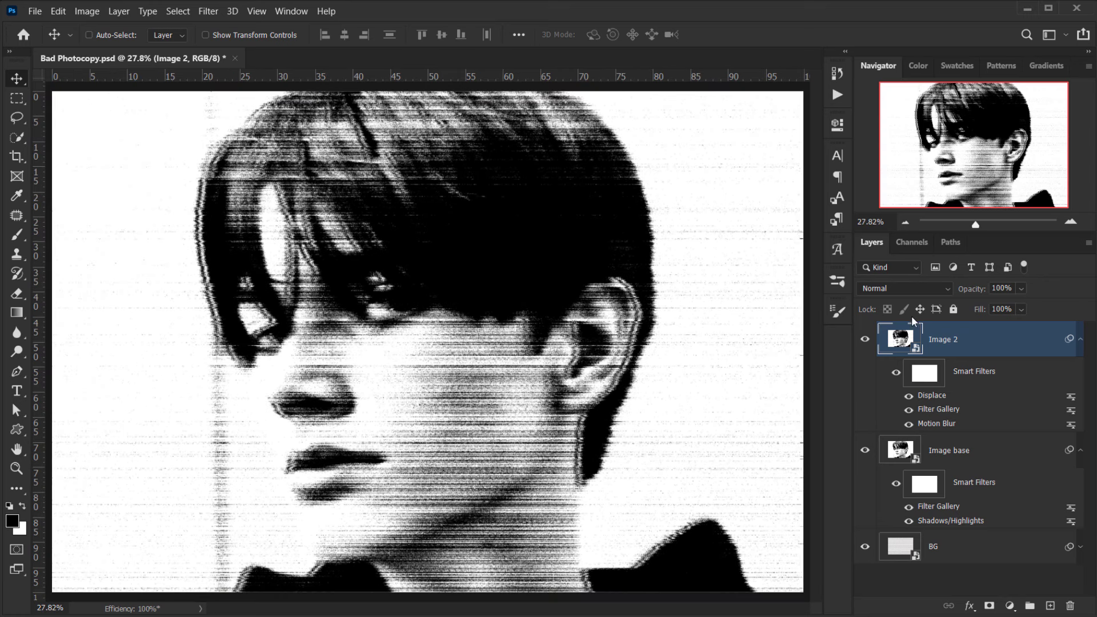
# Set Image 2's blend mode to Lighter Color and compare the portrait with that layer hidden and shown.
pyautogui.click(901, 291)
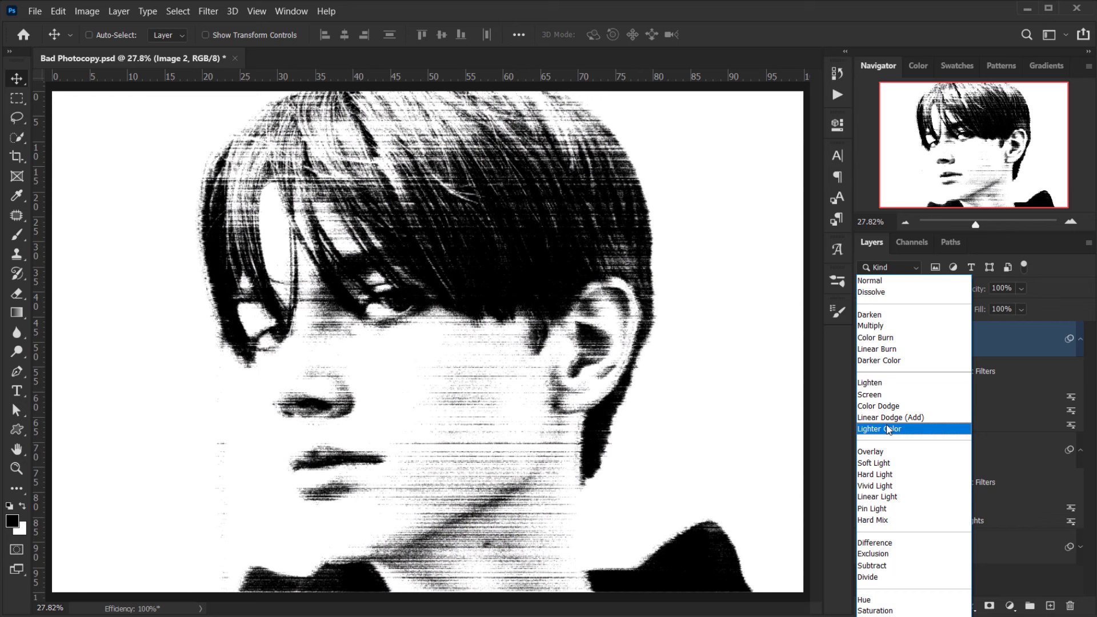
pyautogui.click(879, 553)
pyautogui.click(865, 339)
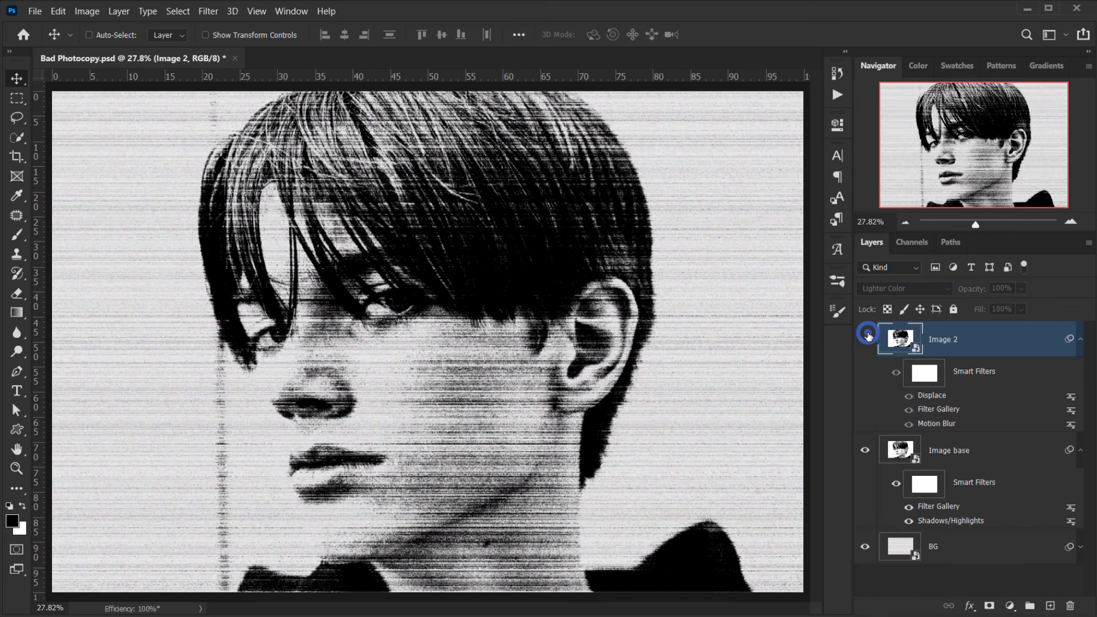
pyautogui.click(864, 338)
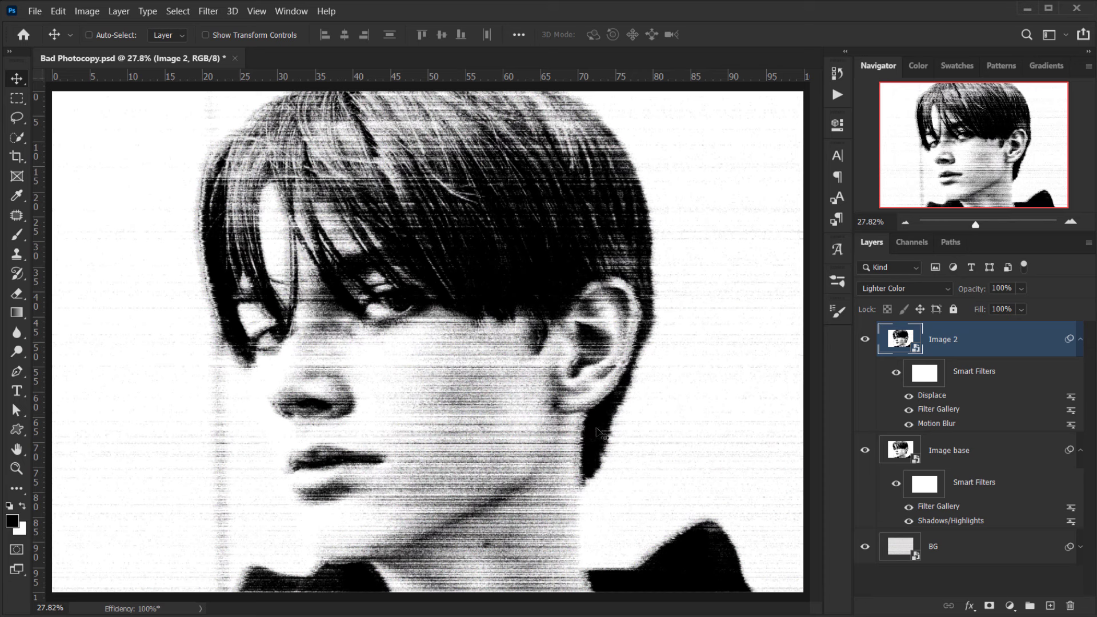
# Collapse the smart filter lists of the Image 2 and Image base layers.
pyautogui.press('ctrl')
pyautogui.click(1074, 331)
pyautogui.click(1080, 335)
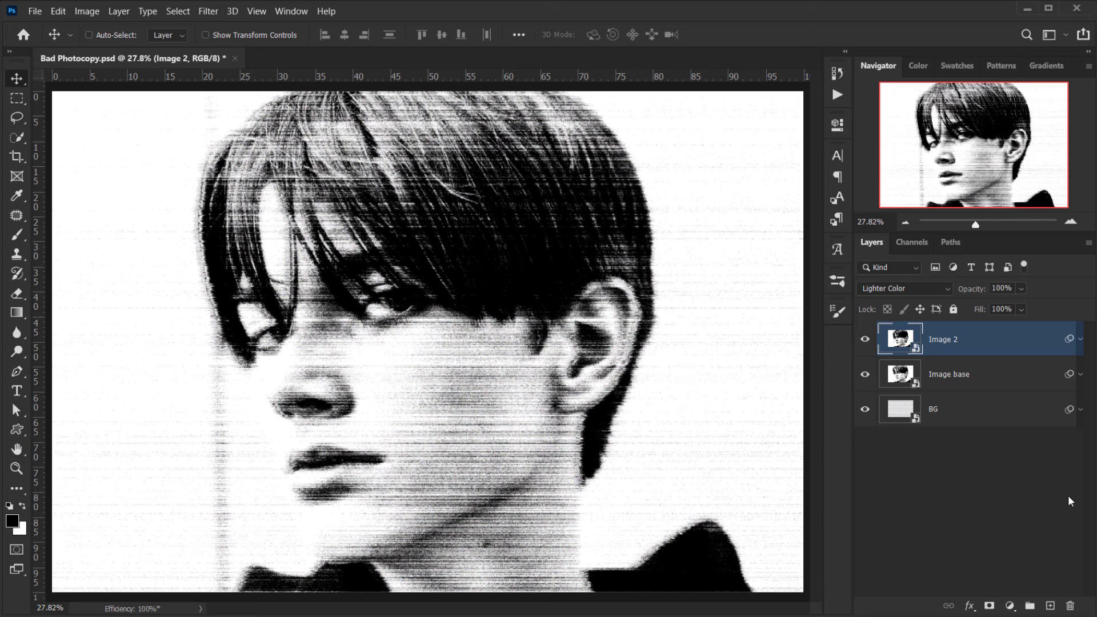
# Add a Color Lookup adjustment layer above Image 2 using the Crisp_Warm.look 3DLUT file.
pyautogui.click(1009, 605)
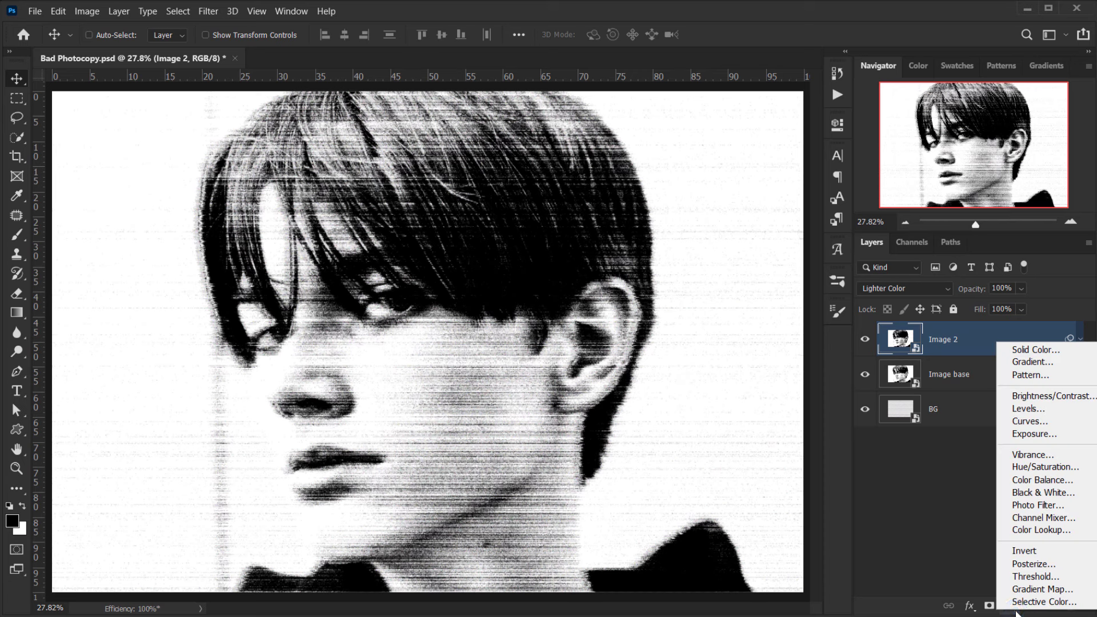
pyautogui.click(1034, 529)
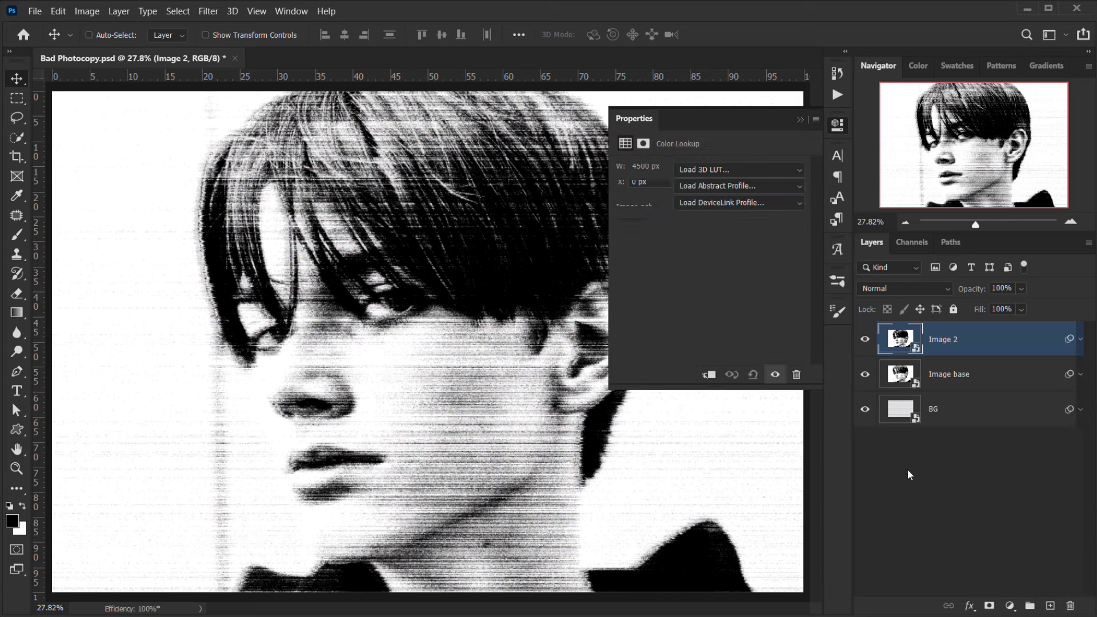
pyautogui.click(724, 169)
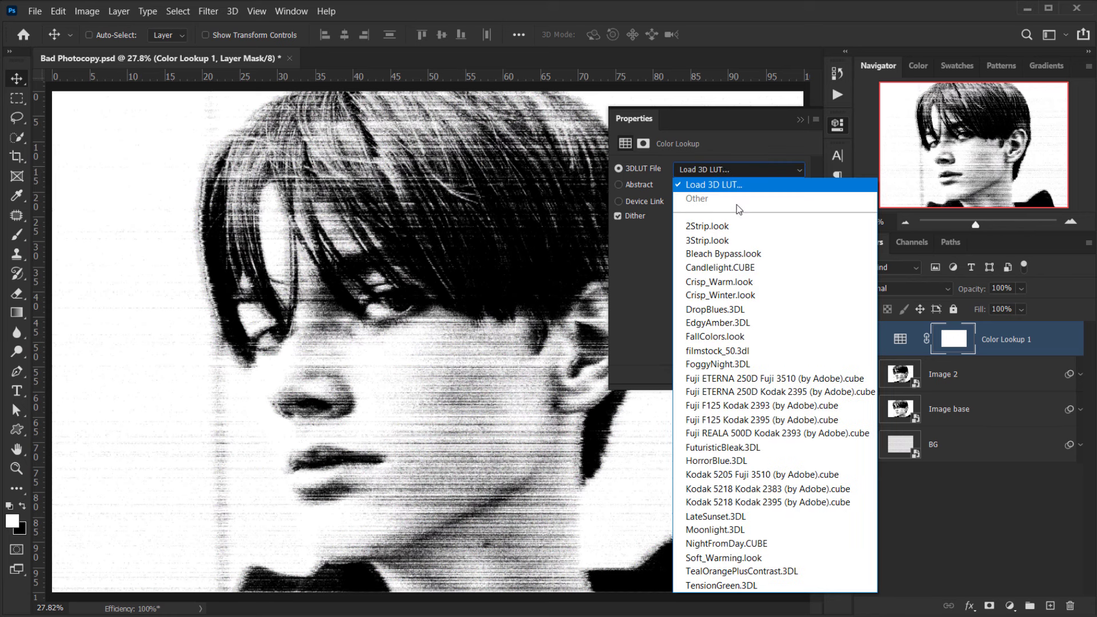
pyautogui.click(710, 284)
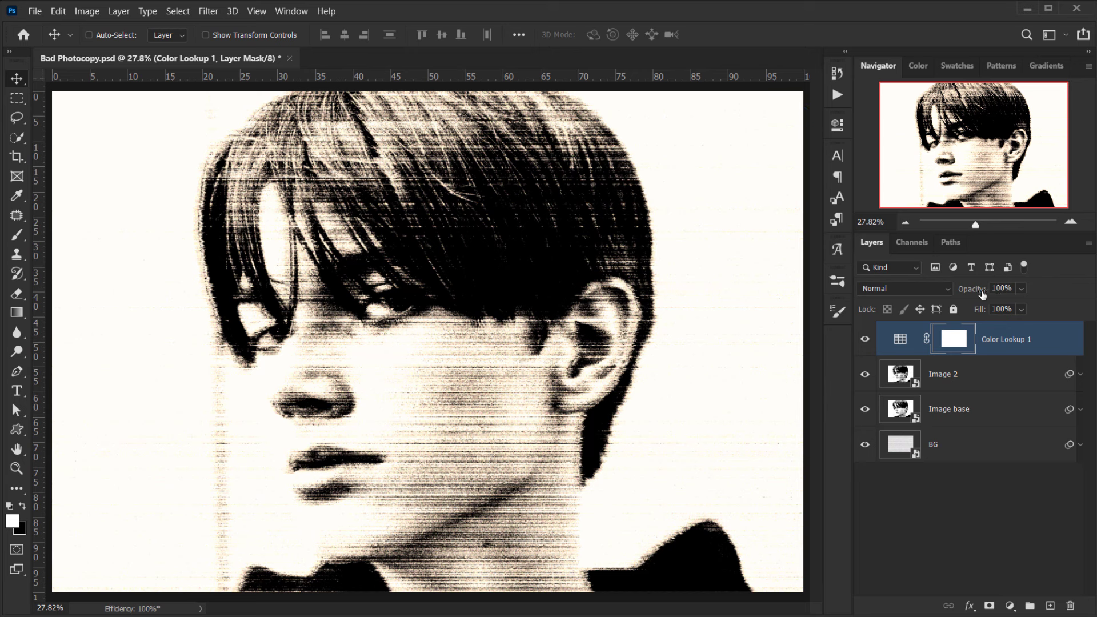
# Reduce the Color Lookup layer's opacity to 70% and view the finished portrait with the interface panels hidden.
pyautogui.moveTo(984, 294); pyautogui.dragTo(960, 294)
pyautogui.click(953, 353)
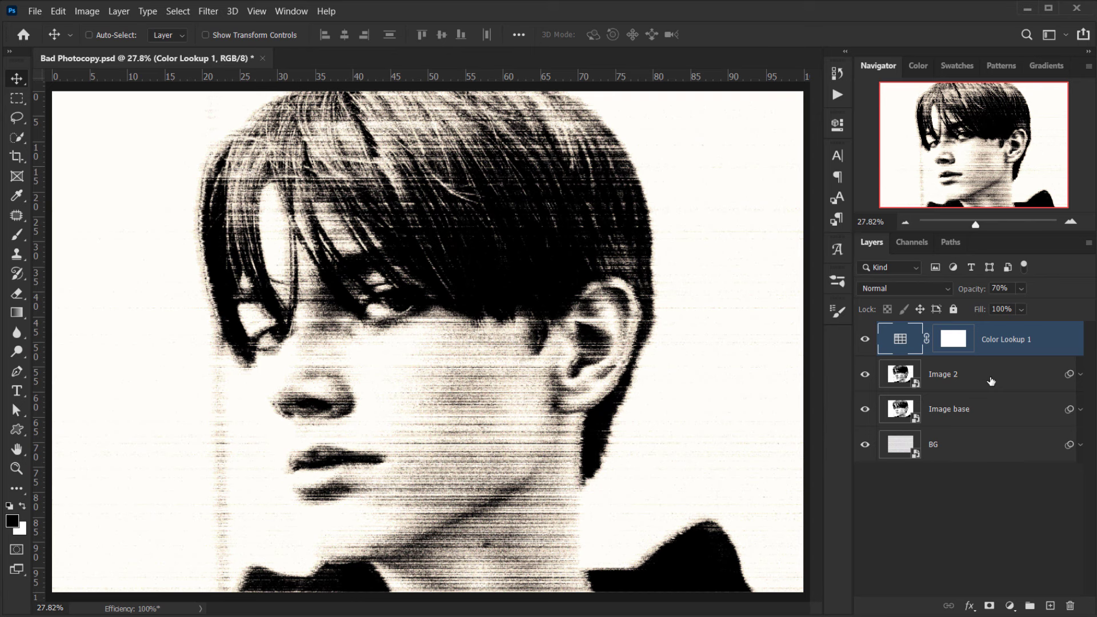
pyautogui.press('Tab')
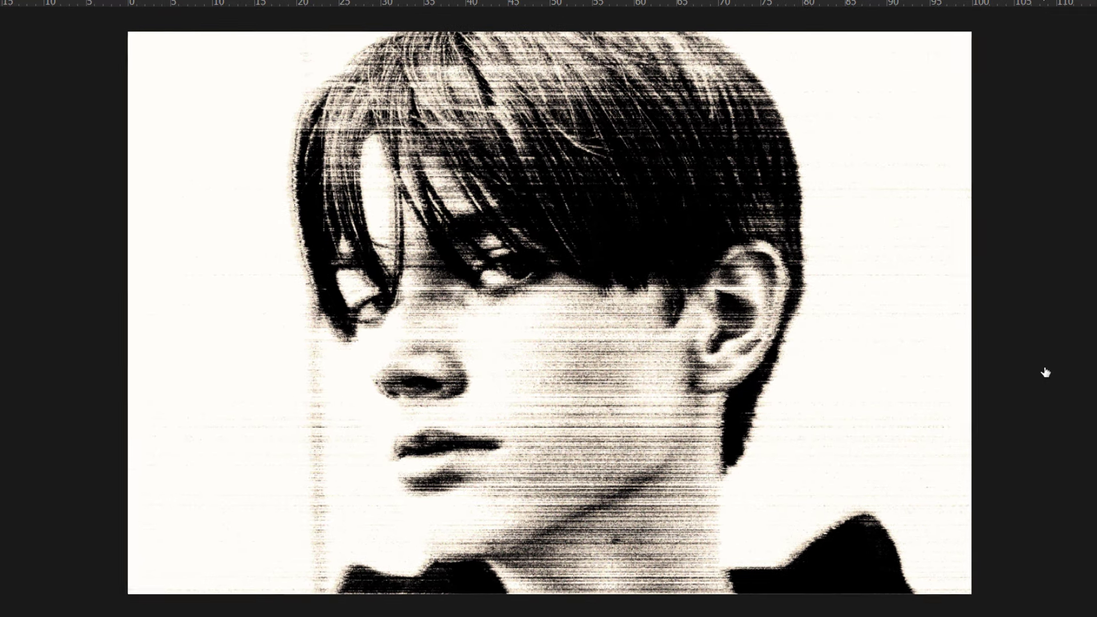